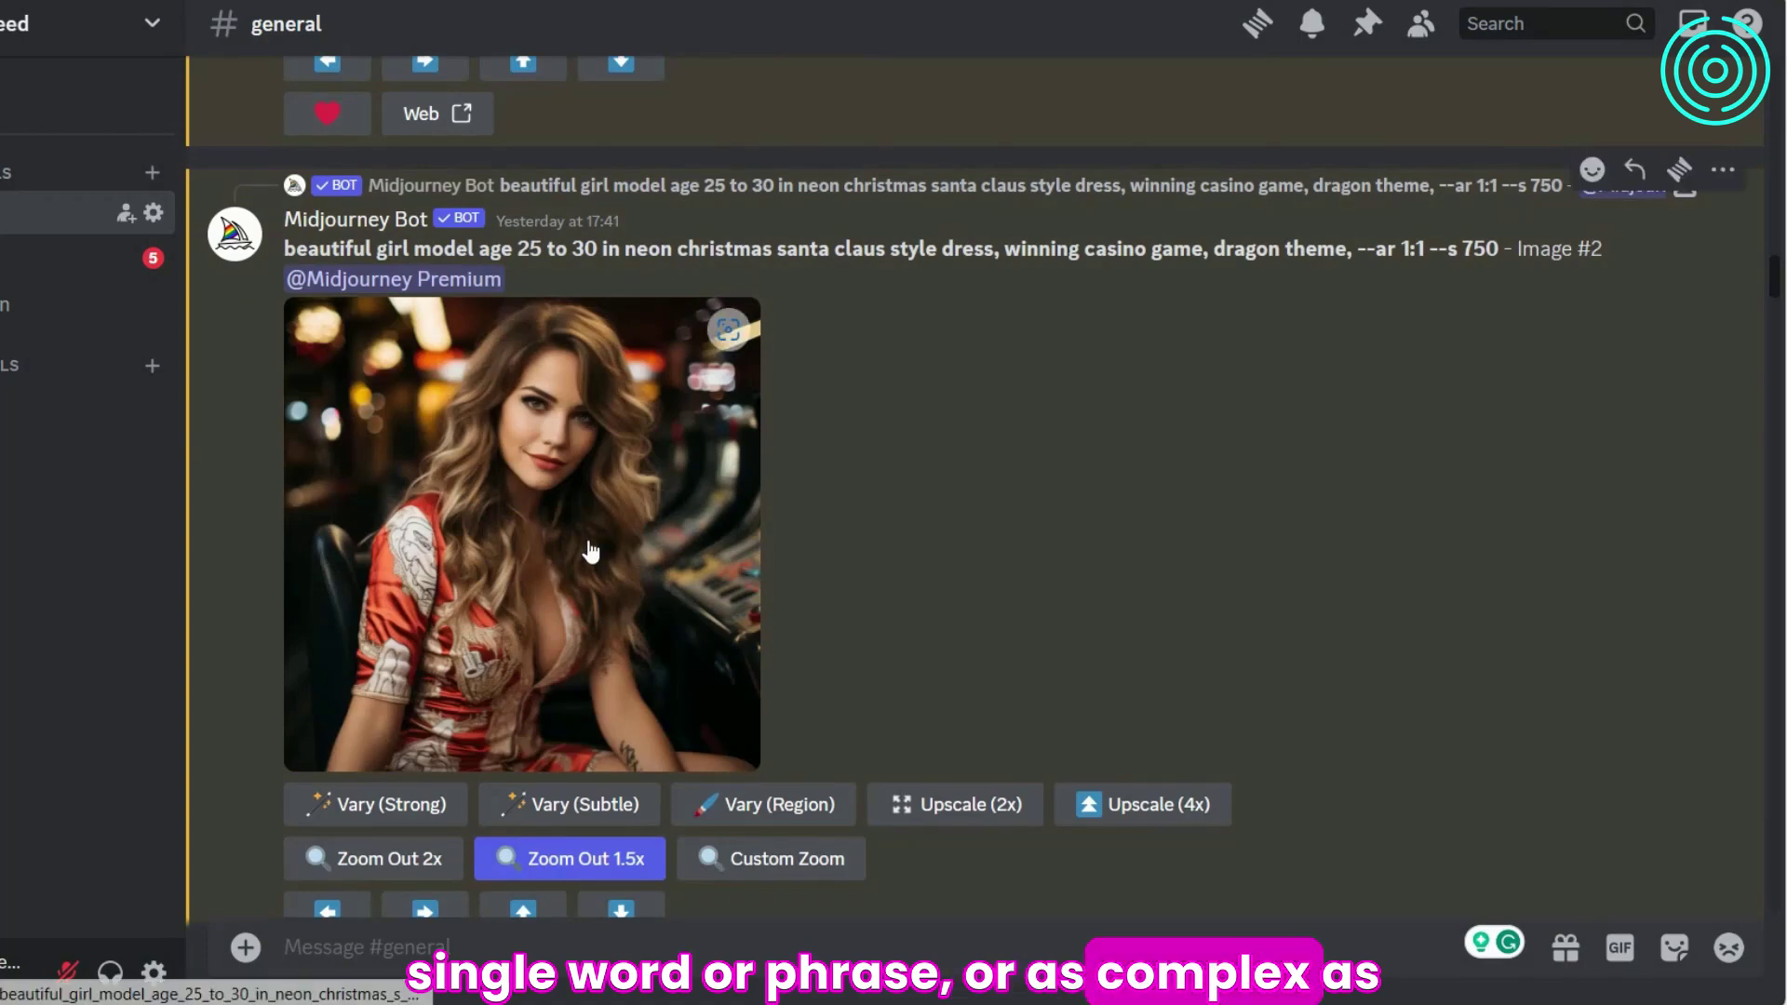
Enlarge the casino girl portrait, then the 'a castle' and serene castle grids, for a closer look
left_click(589, 544)
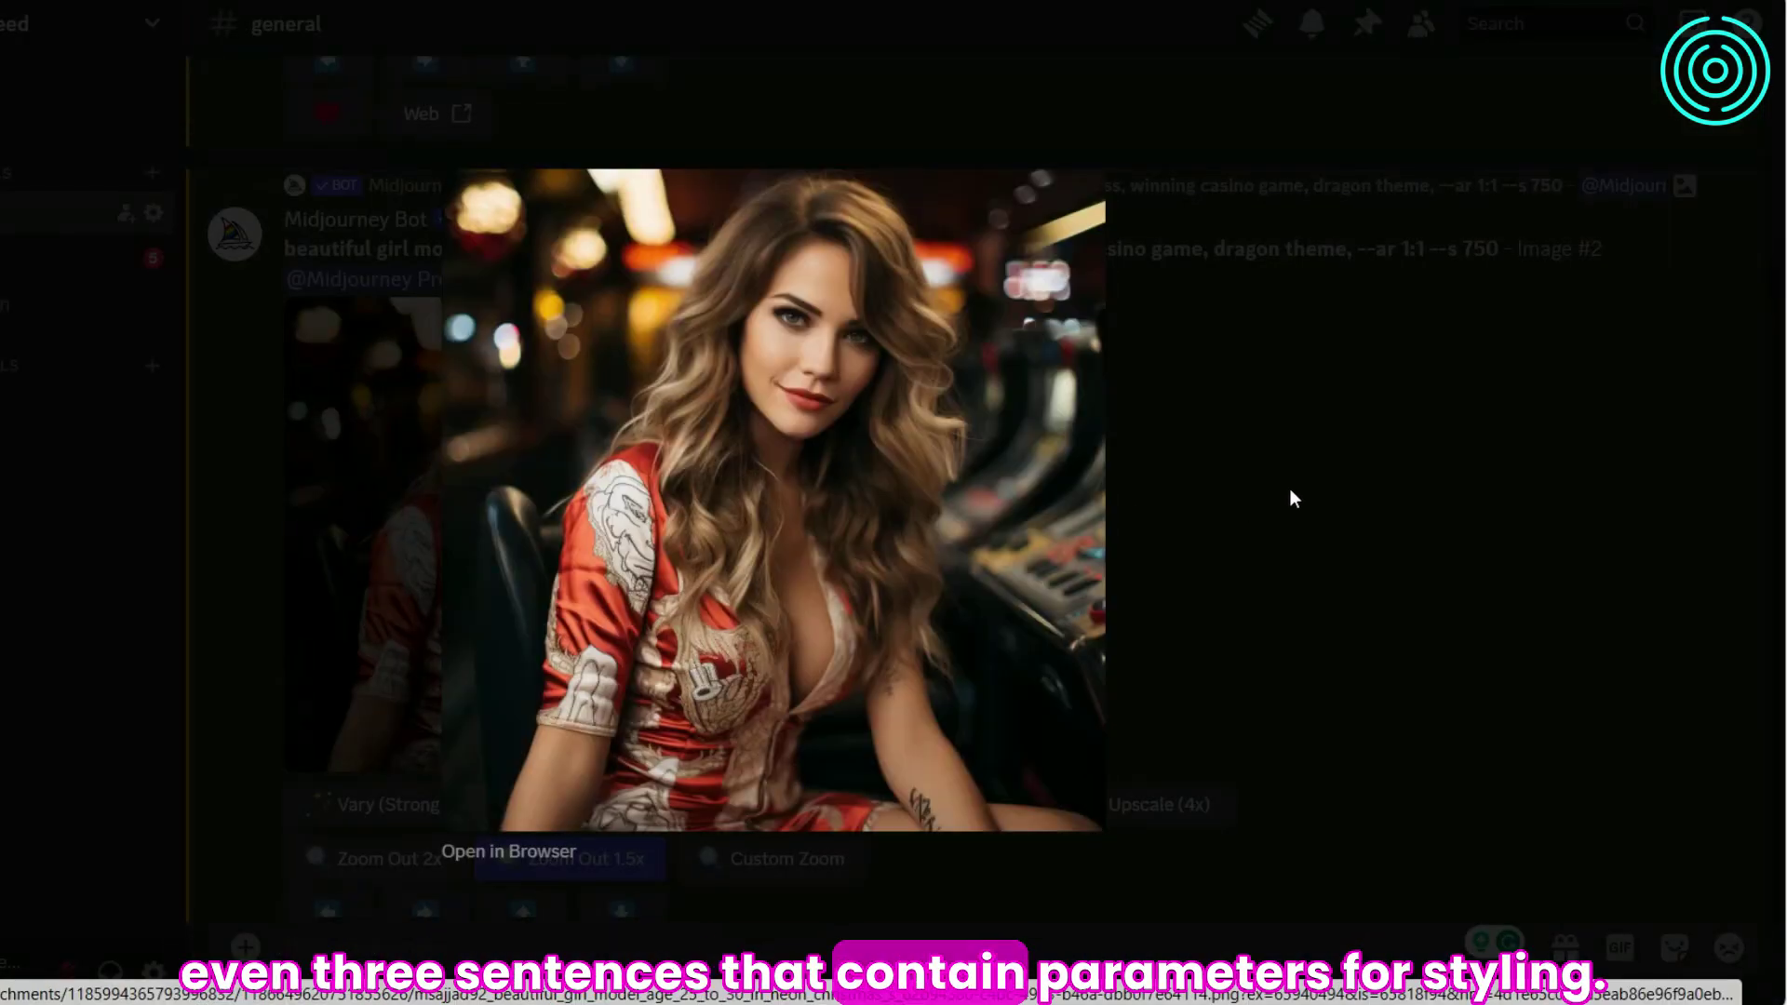
left_click(1291, 491)
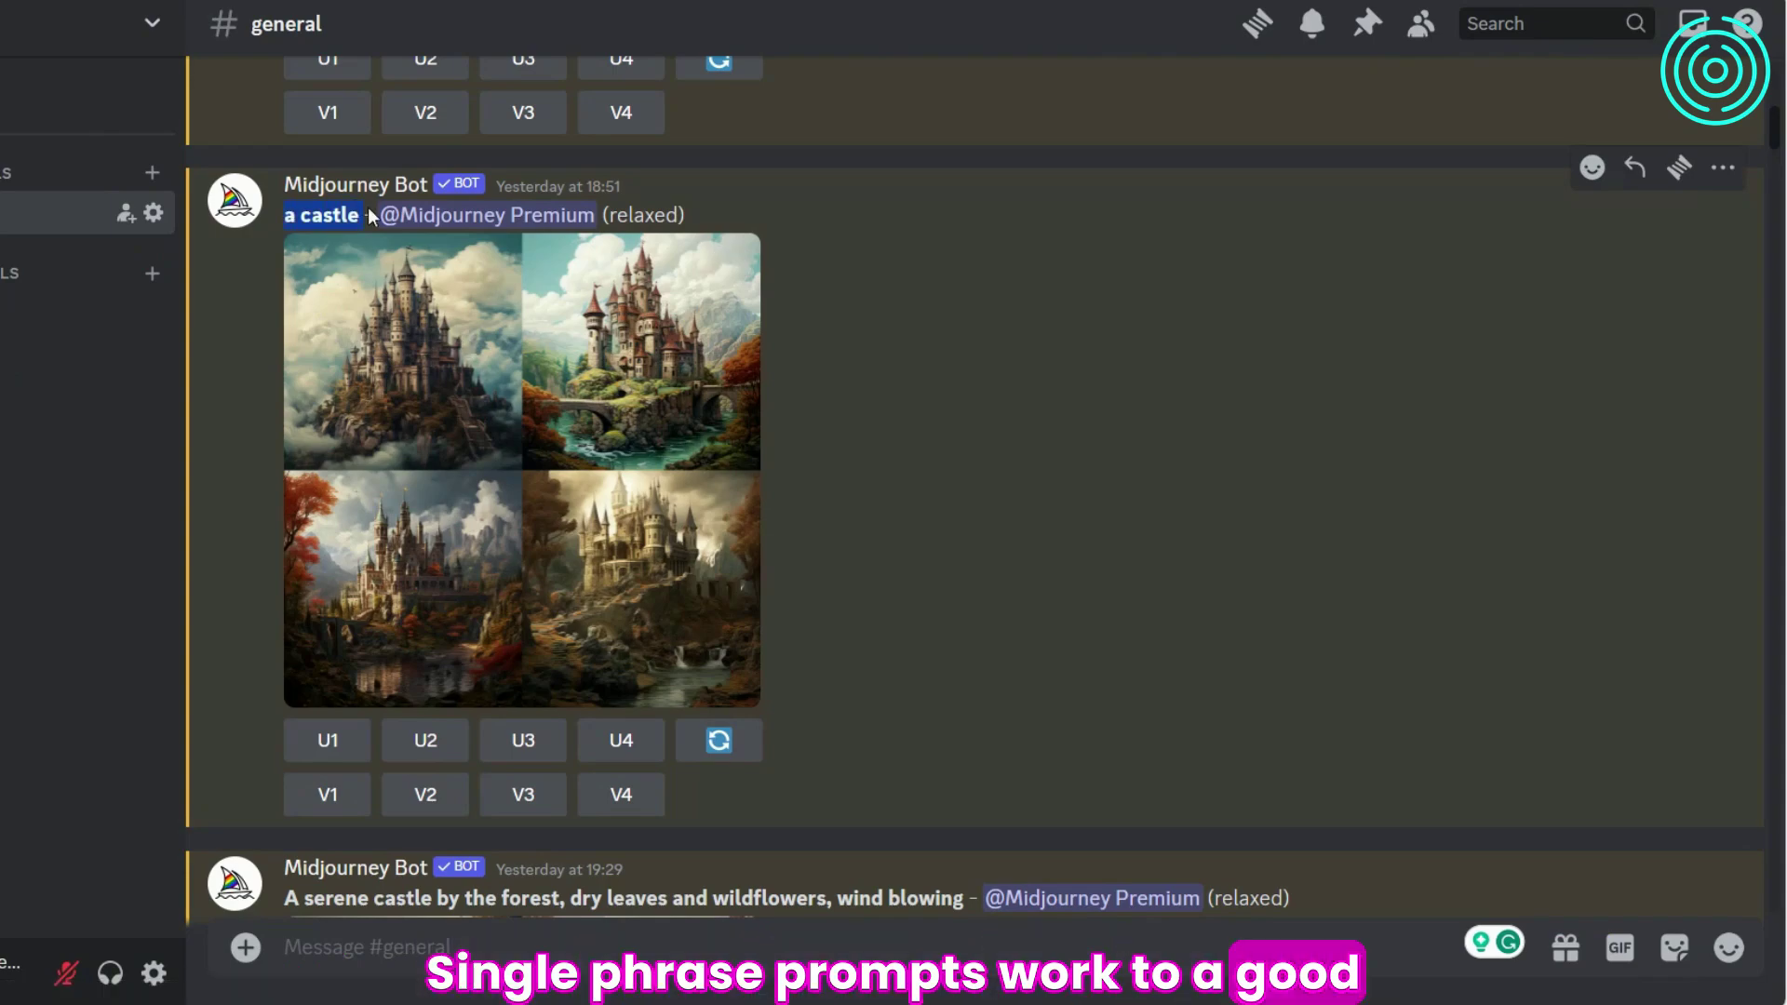
left_click(518, 459)
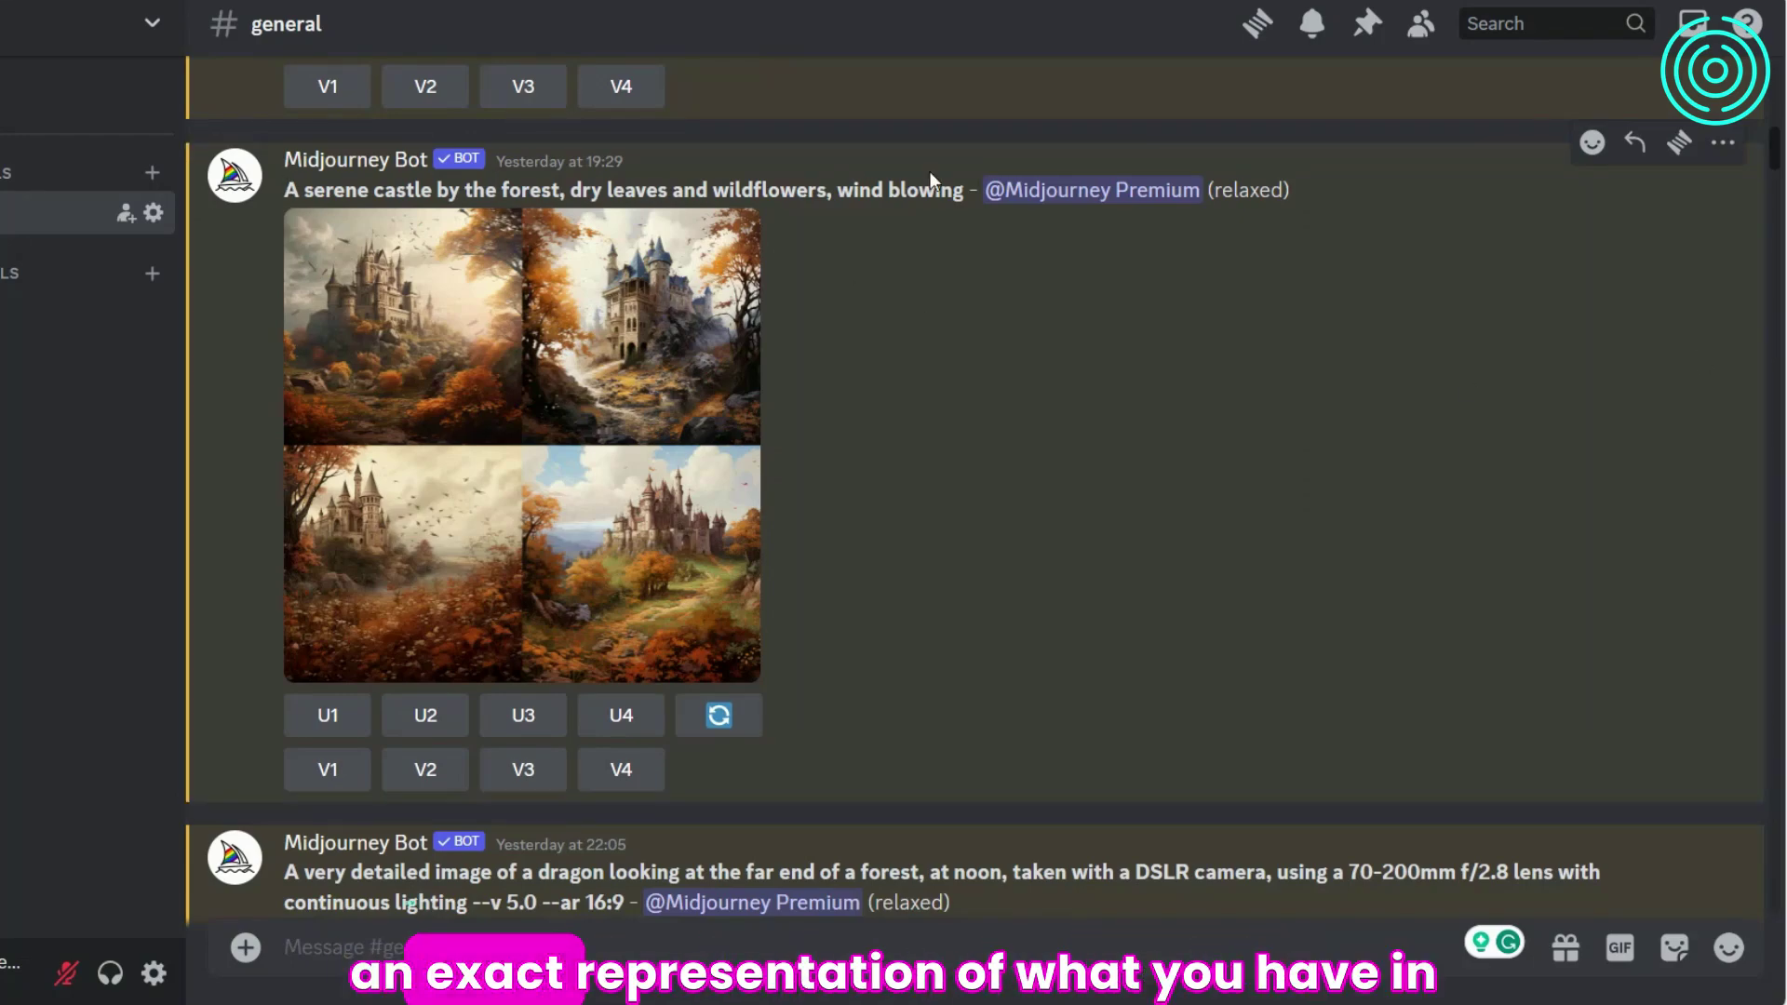
left_click(556, 438)
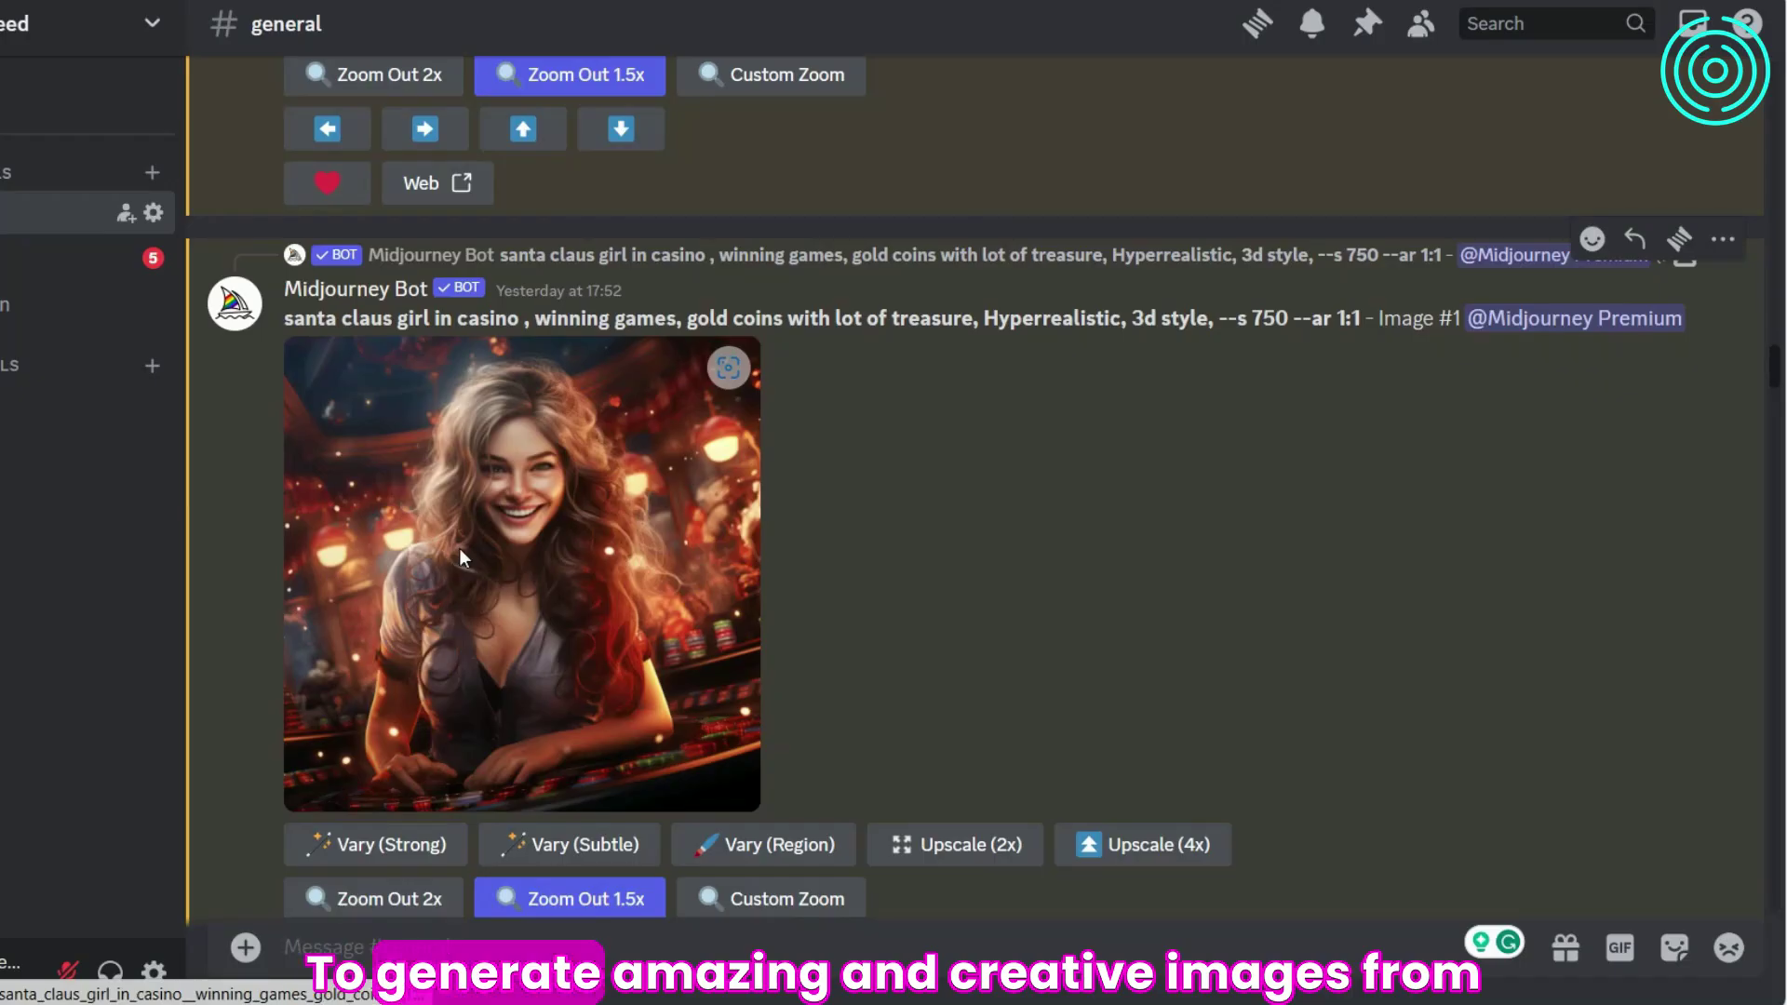
left_click(460, 549)
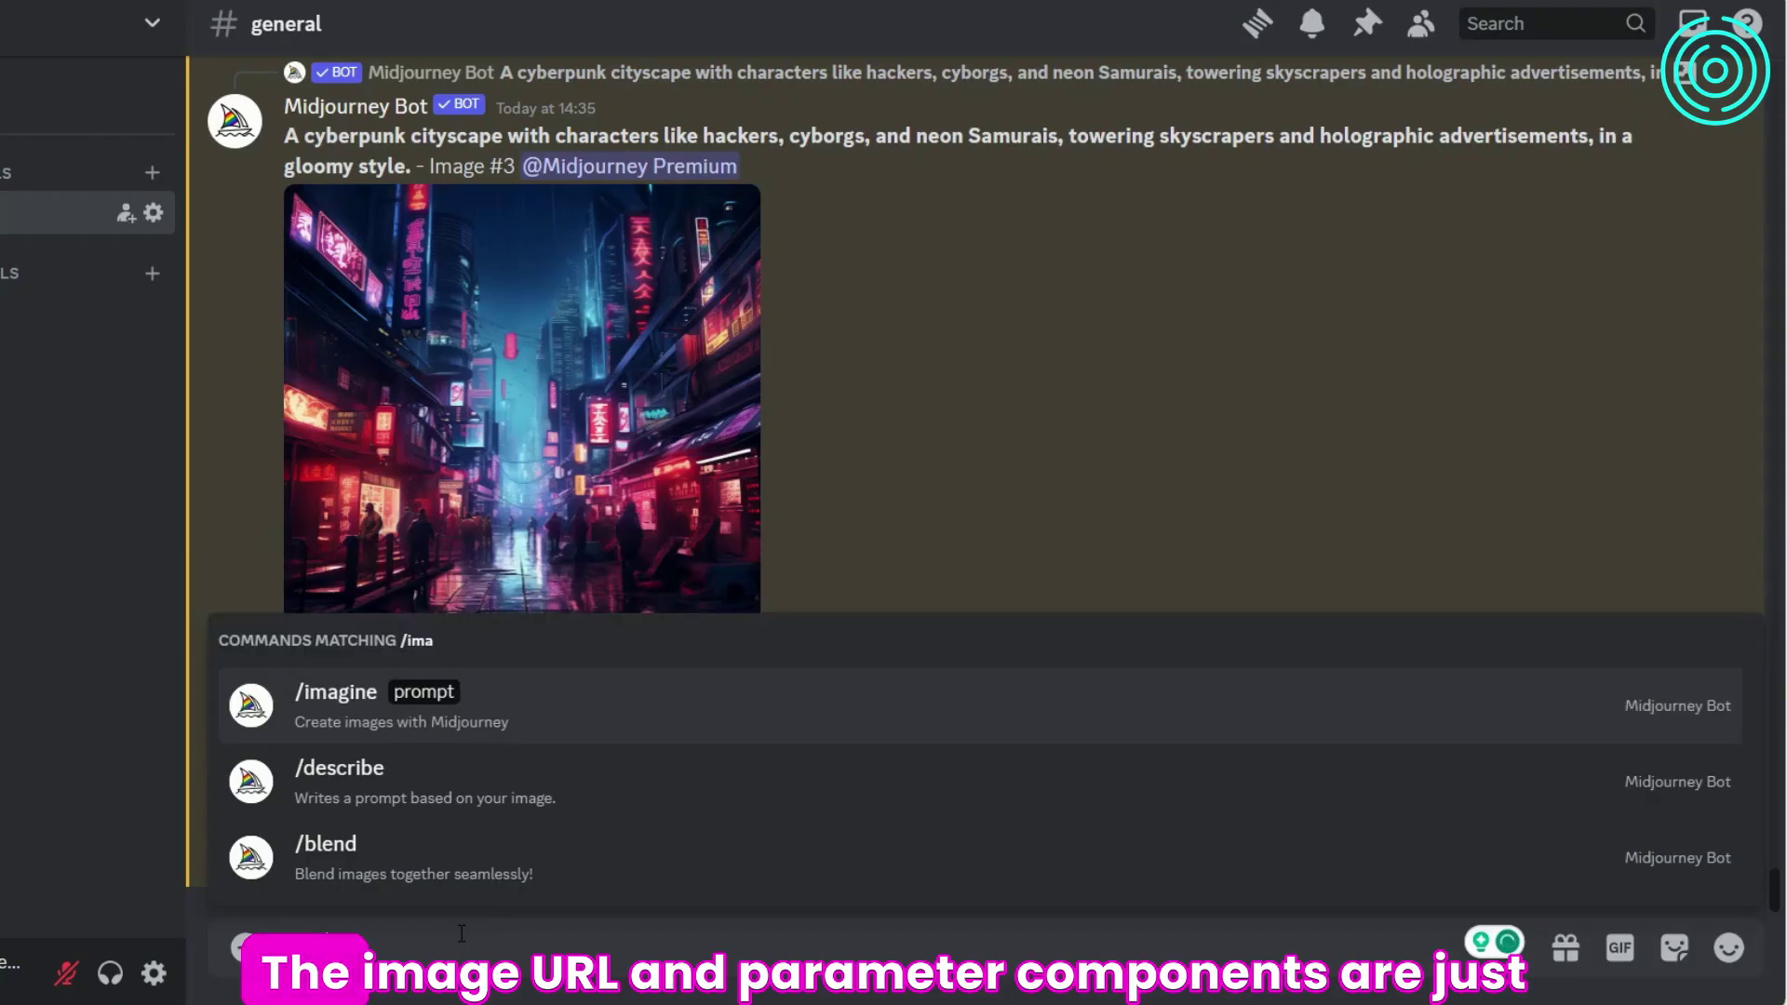
Start an /imagine prompt and paste an image URL into it
key("Tab")
key("ctrl+v")
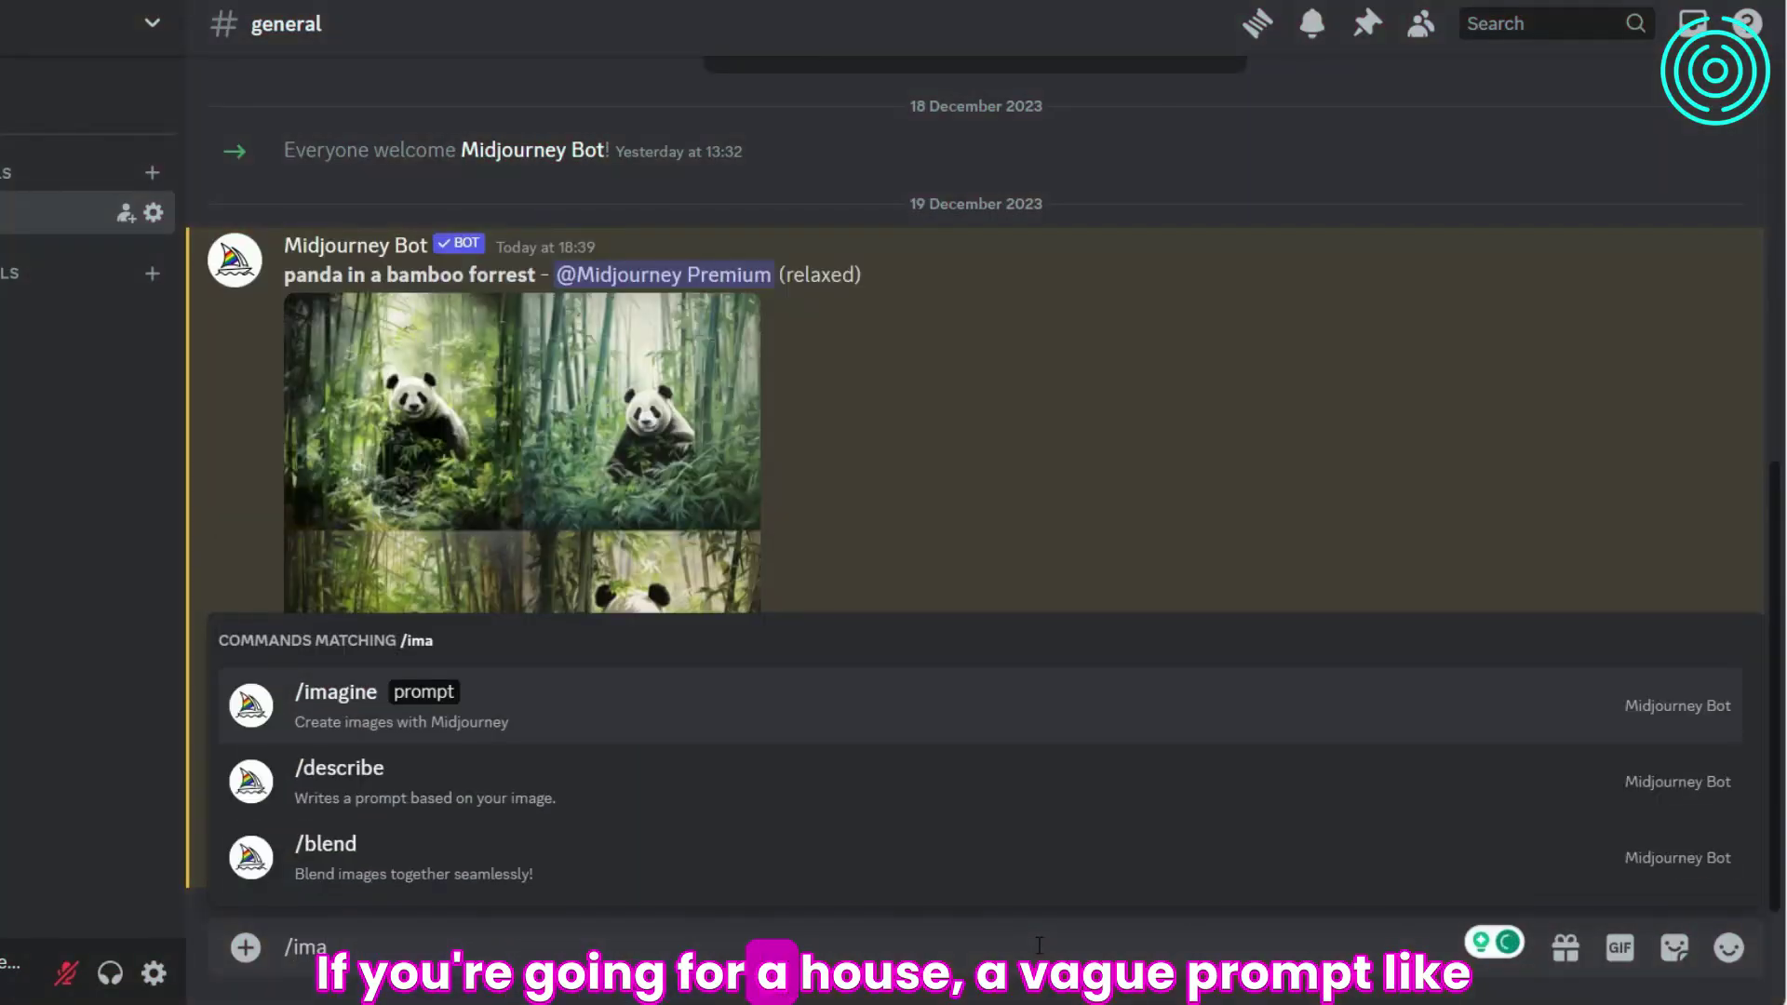
Generate an 'a castle' grid with /imagine and view it enlarged
key("Tab")
type("a")
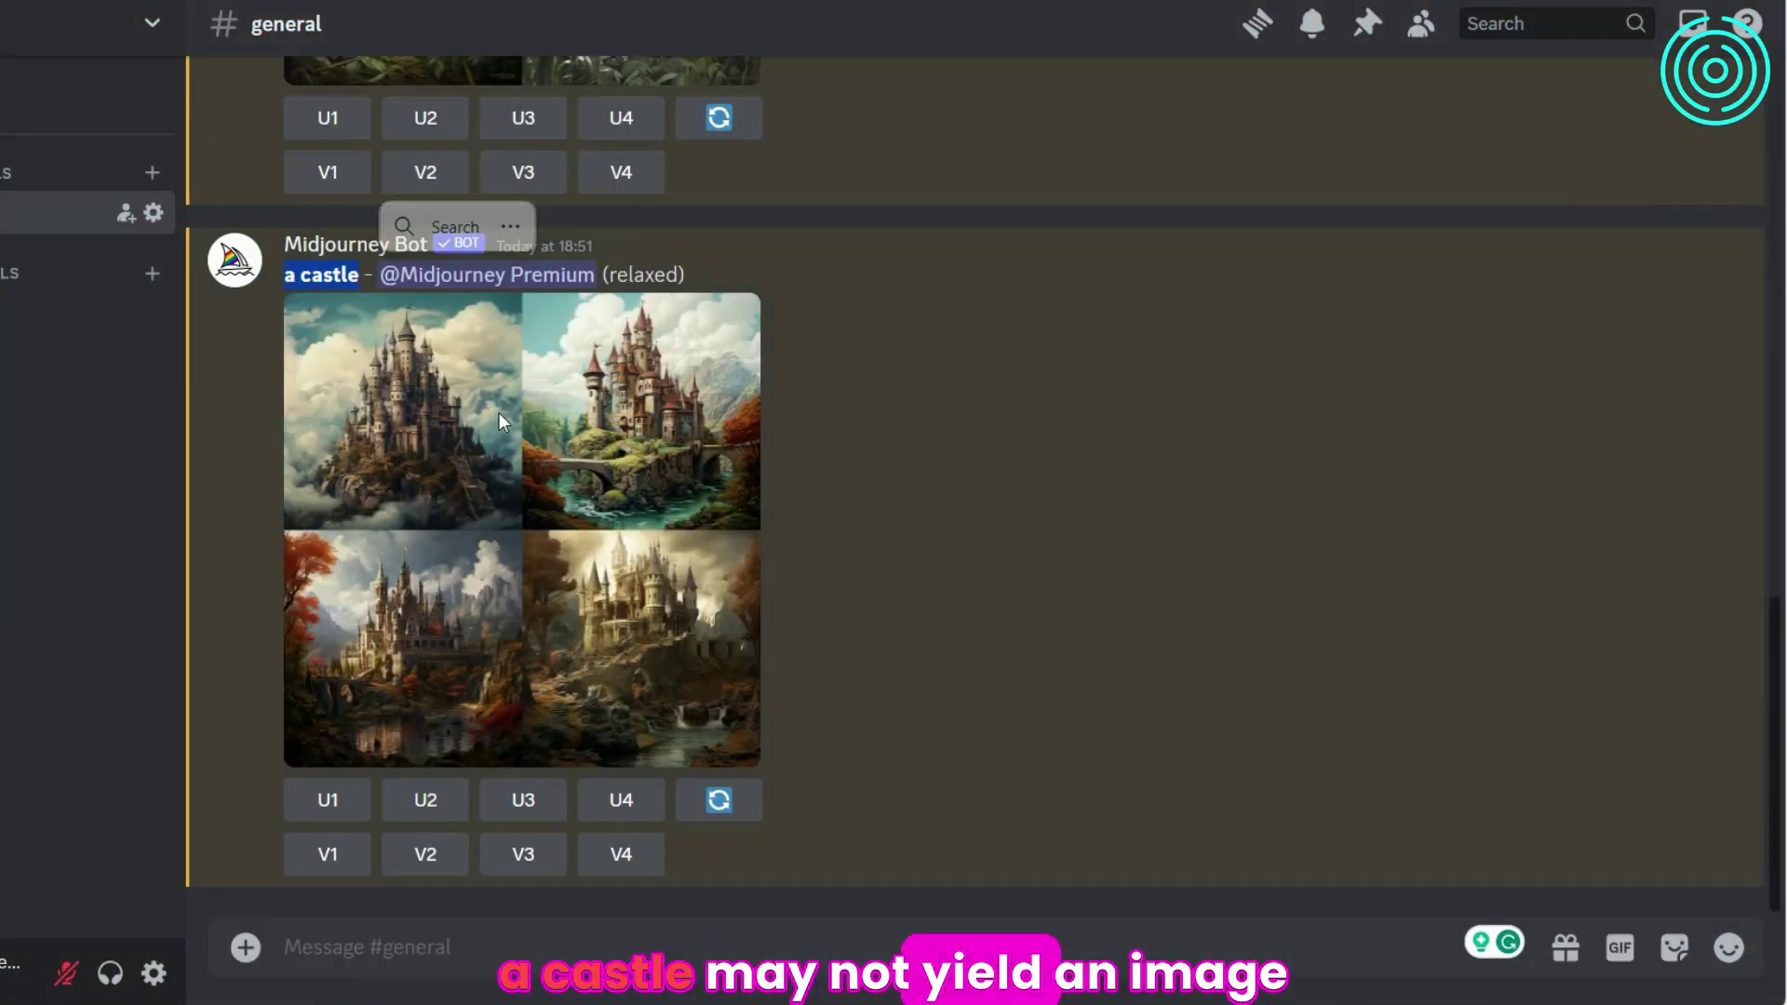
left_click(500, 419)
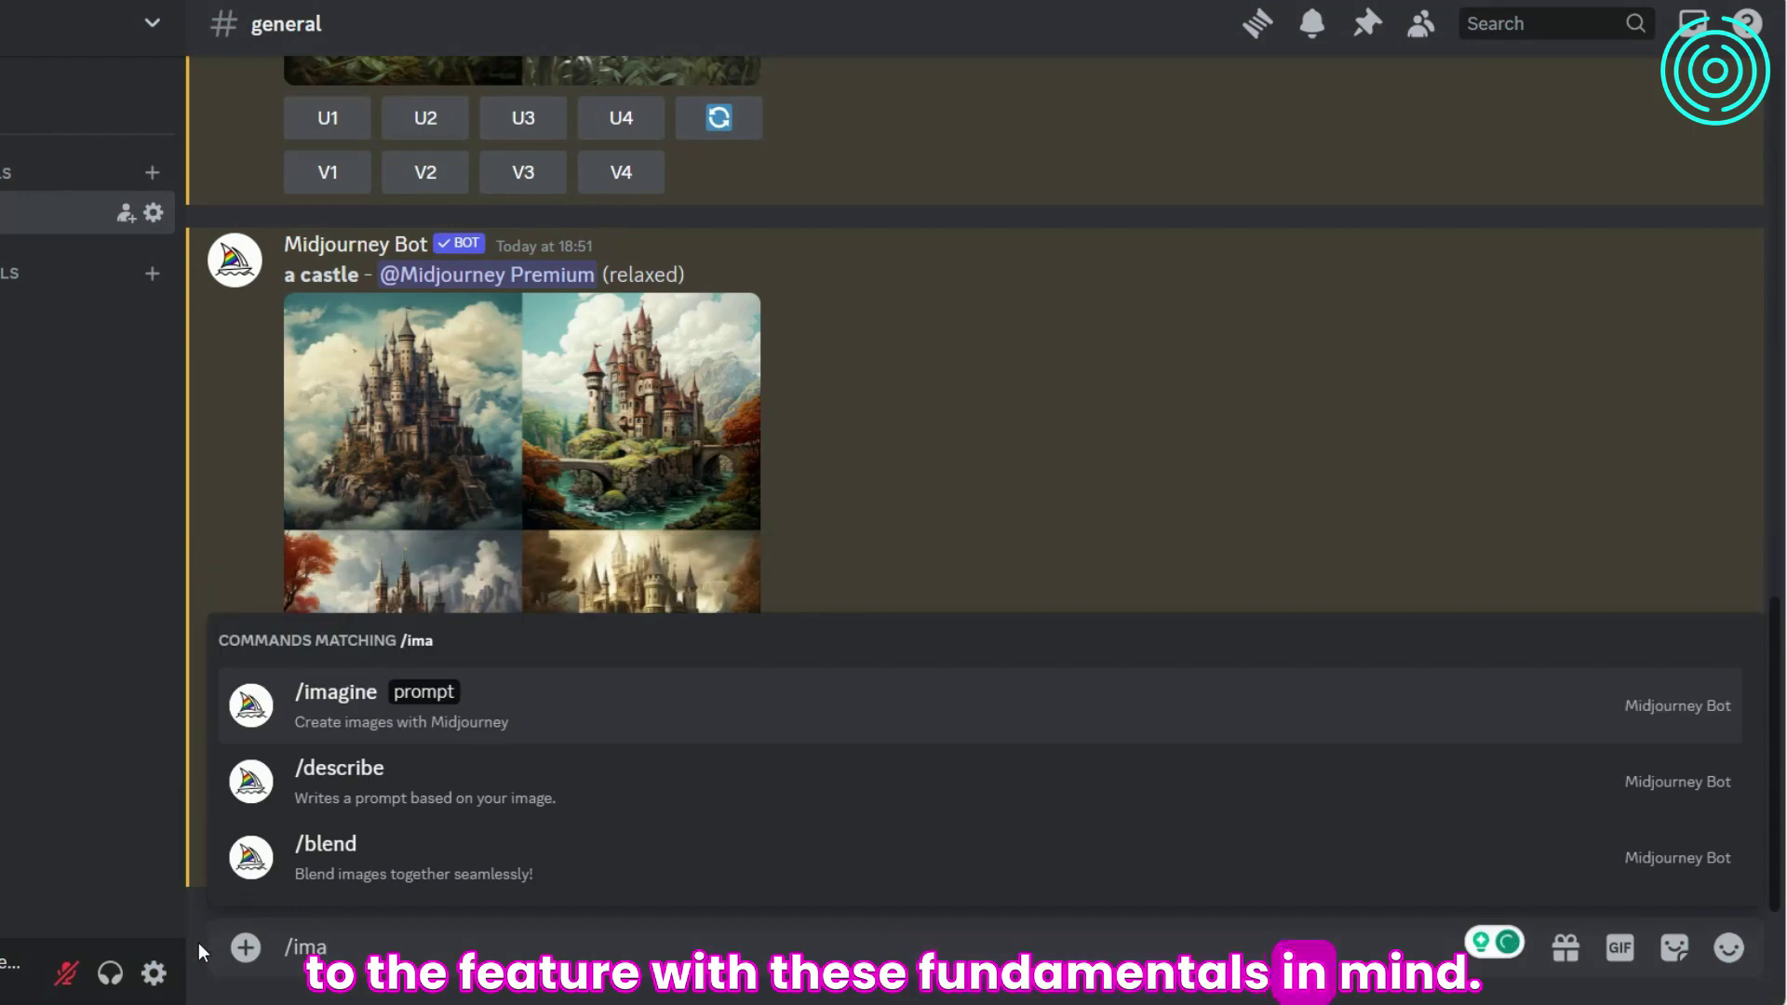
Generate the serene castle by the forest prompt with dry leaves, wildflowers and wind, then enlarge its grid
key("Tab")
type("A sere")
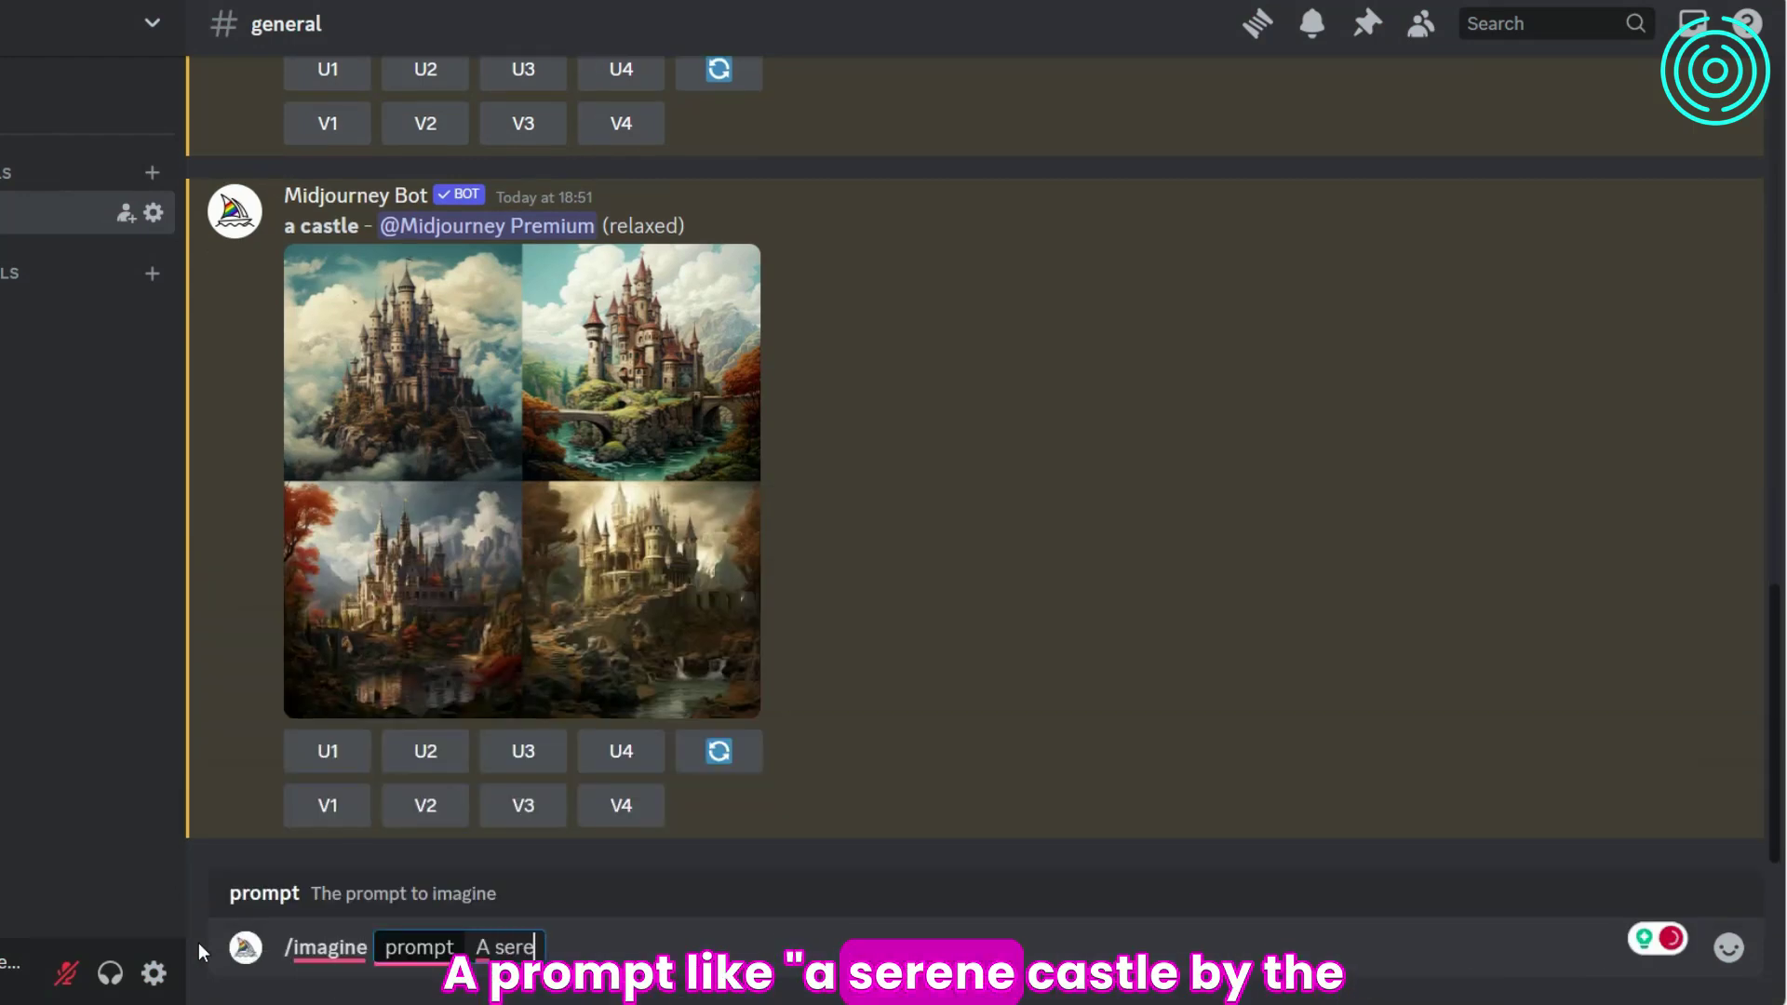
type("ne castle by the forest, dry leaves and wildflowers, wind")
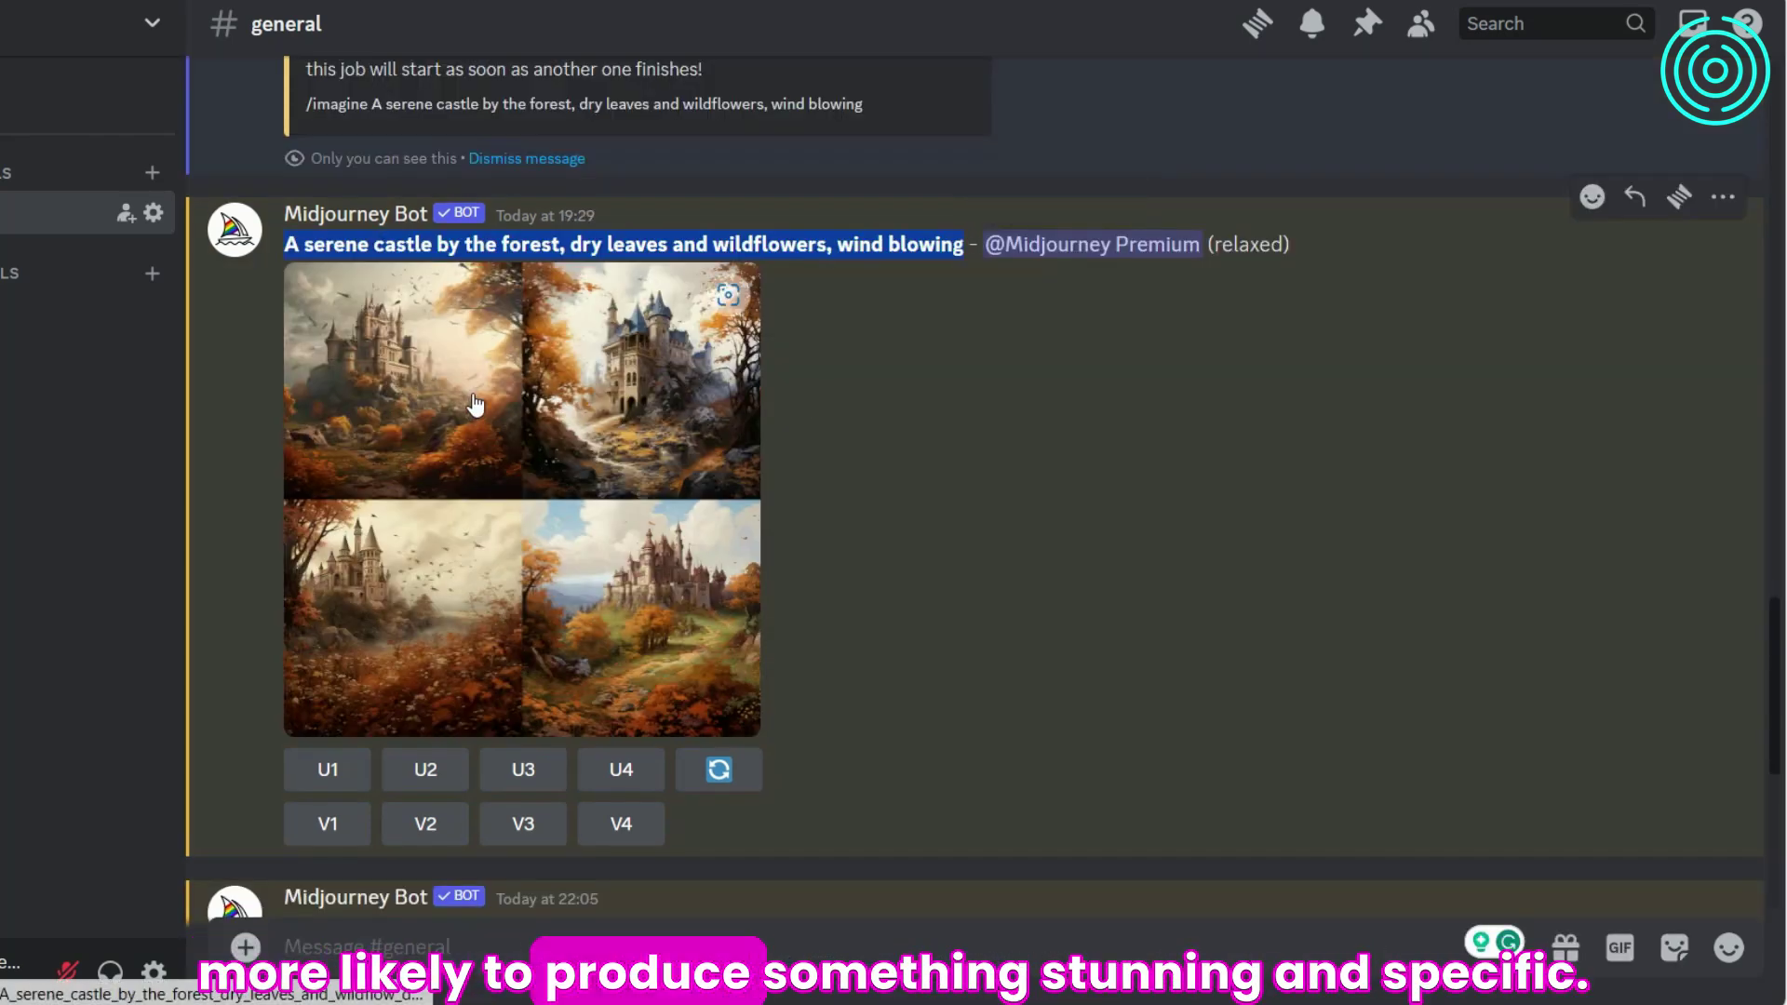
left_click(474, 402)
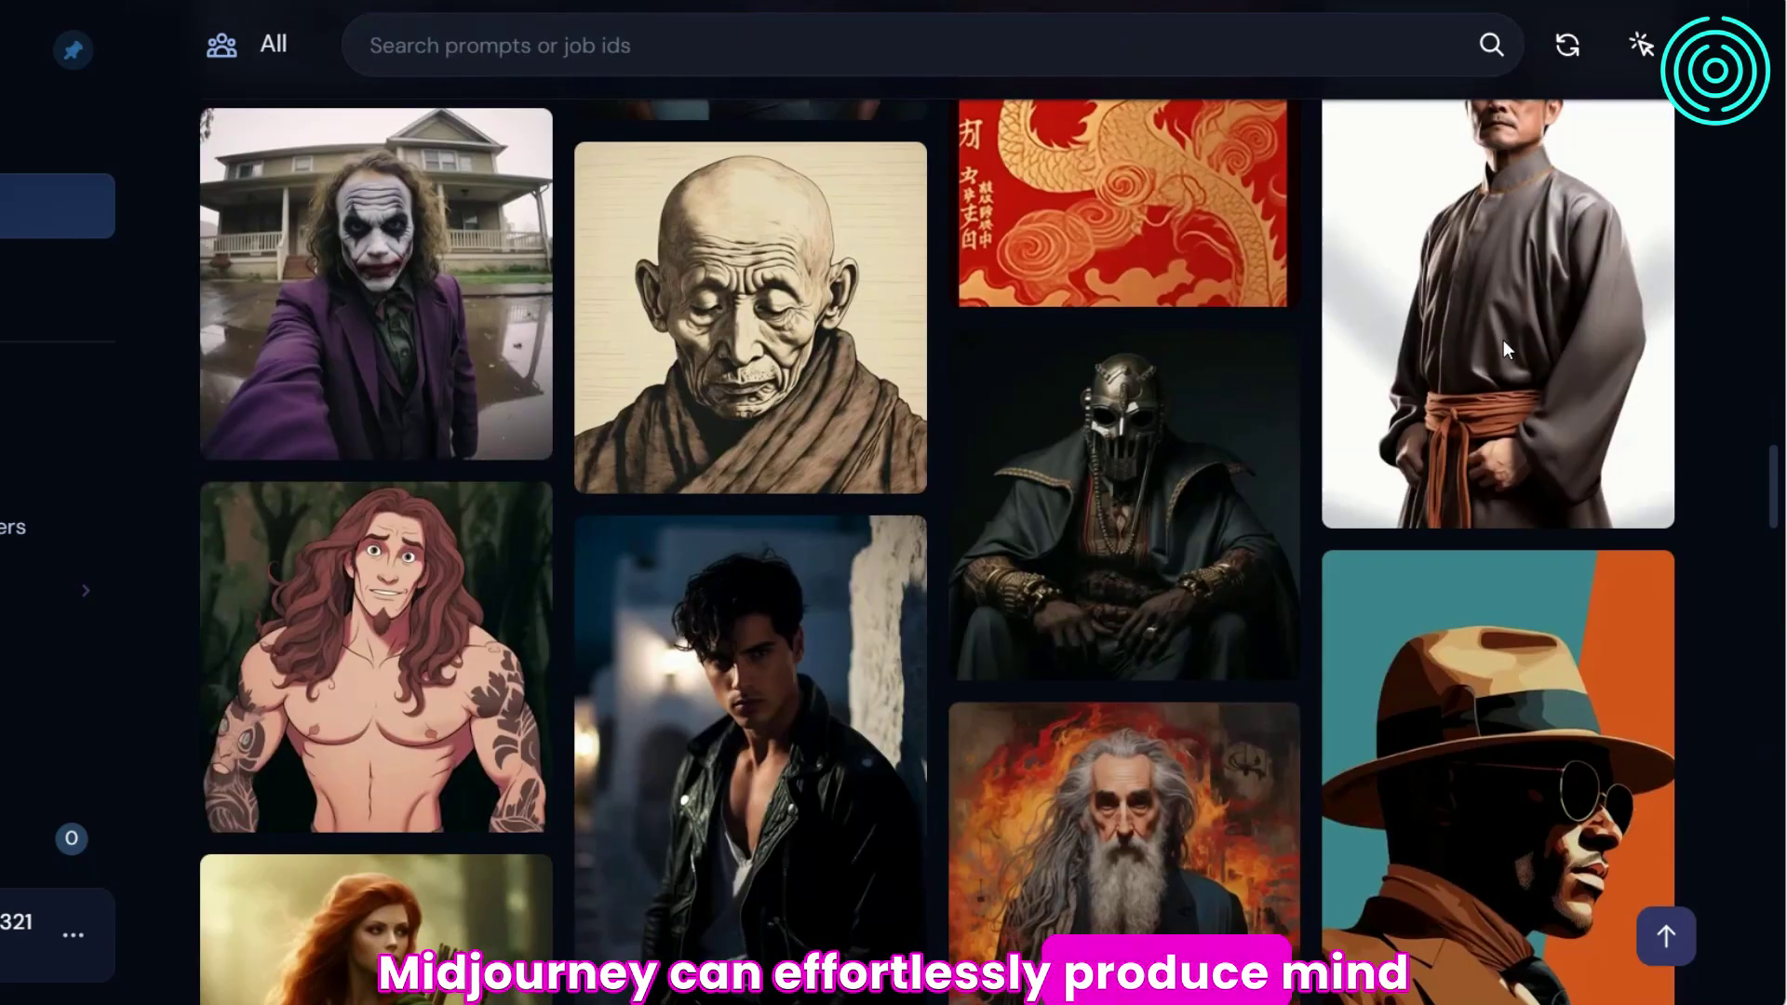
scroll(1508, 347, "down", 5)
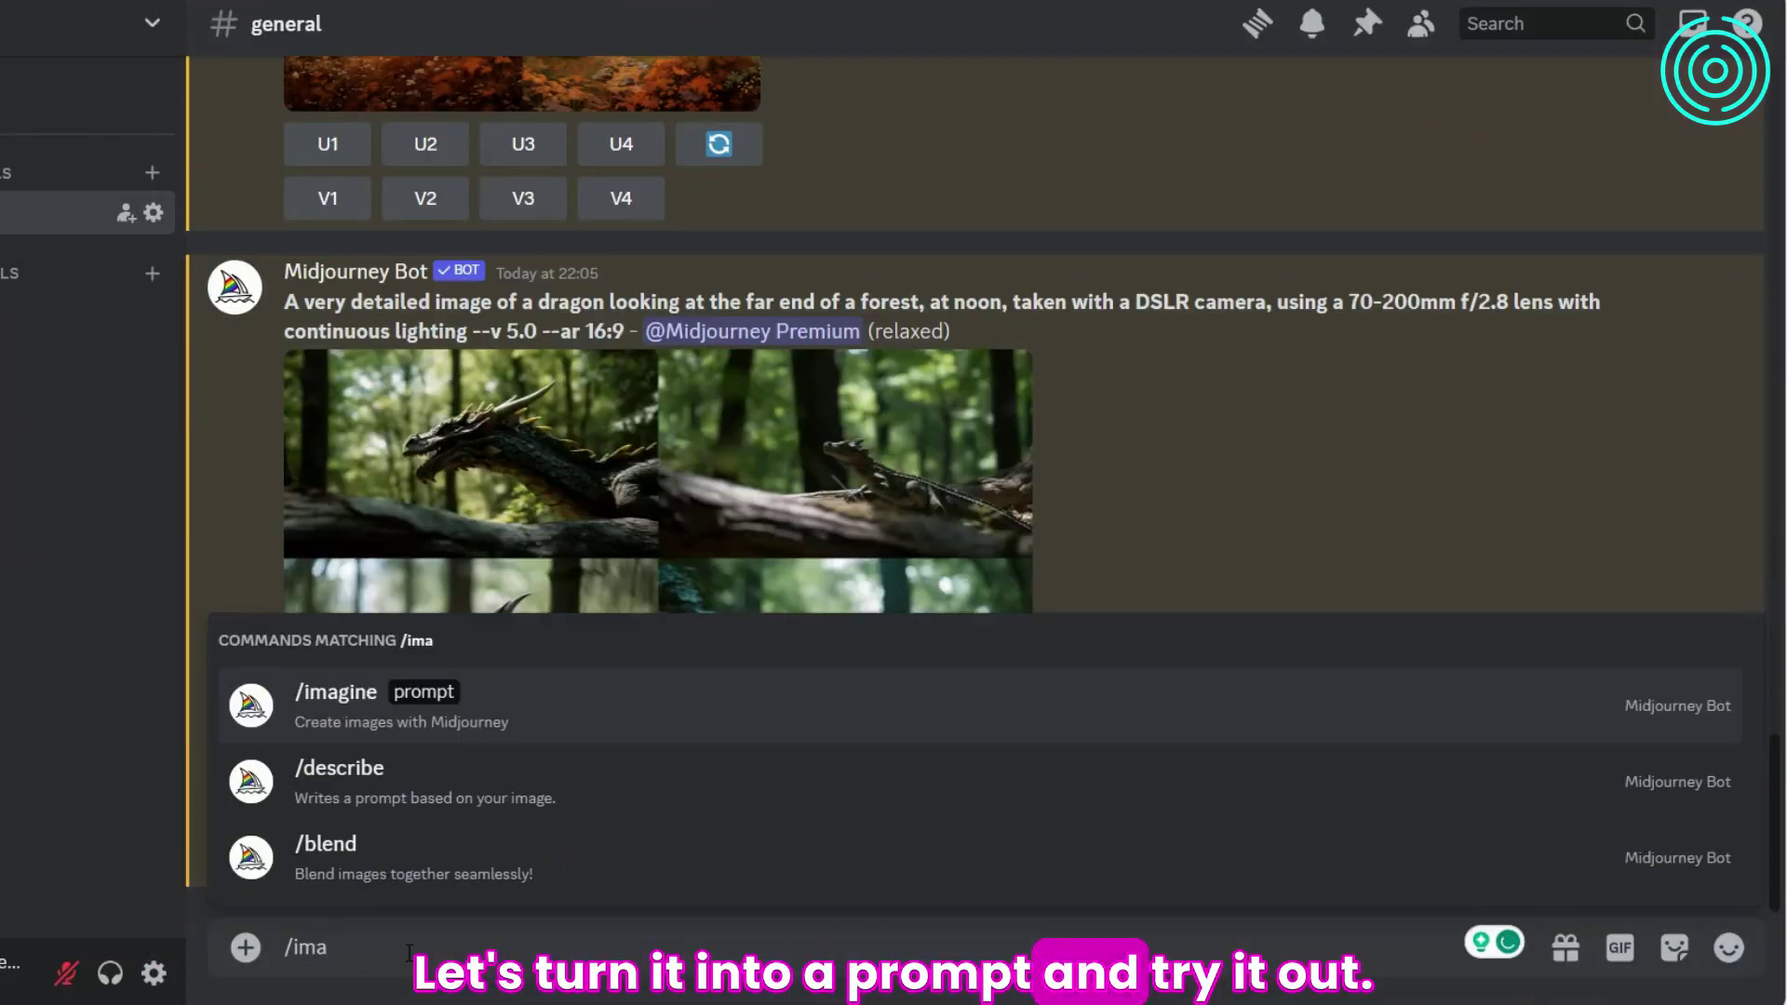
Write an /imagine prompt for a detailed dragon at a forest's far end, shot with a 70-200mm f/2.8 lens
key("Tab")
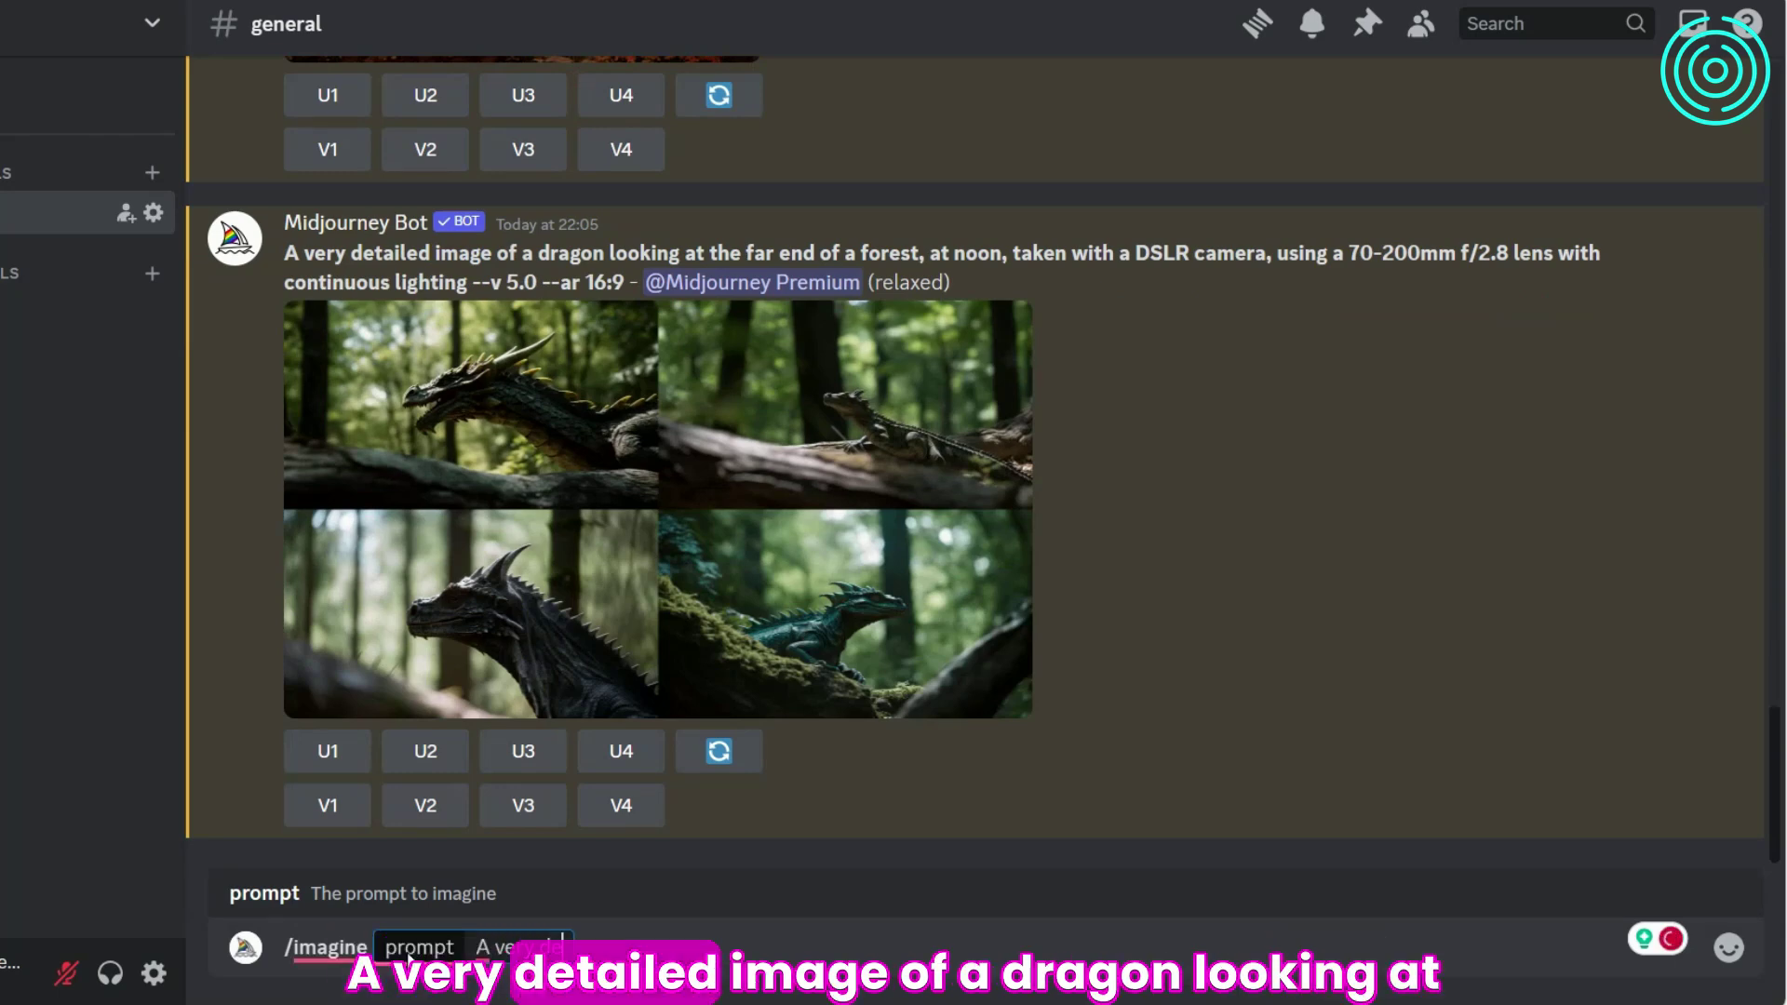
type("A very detailed image of a Dragon looking")
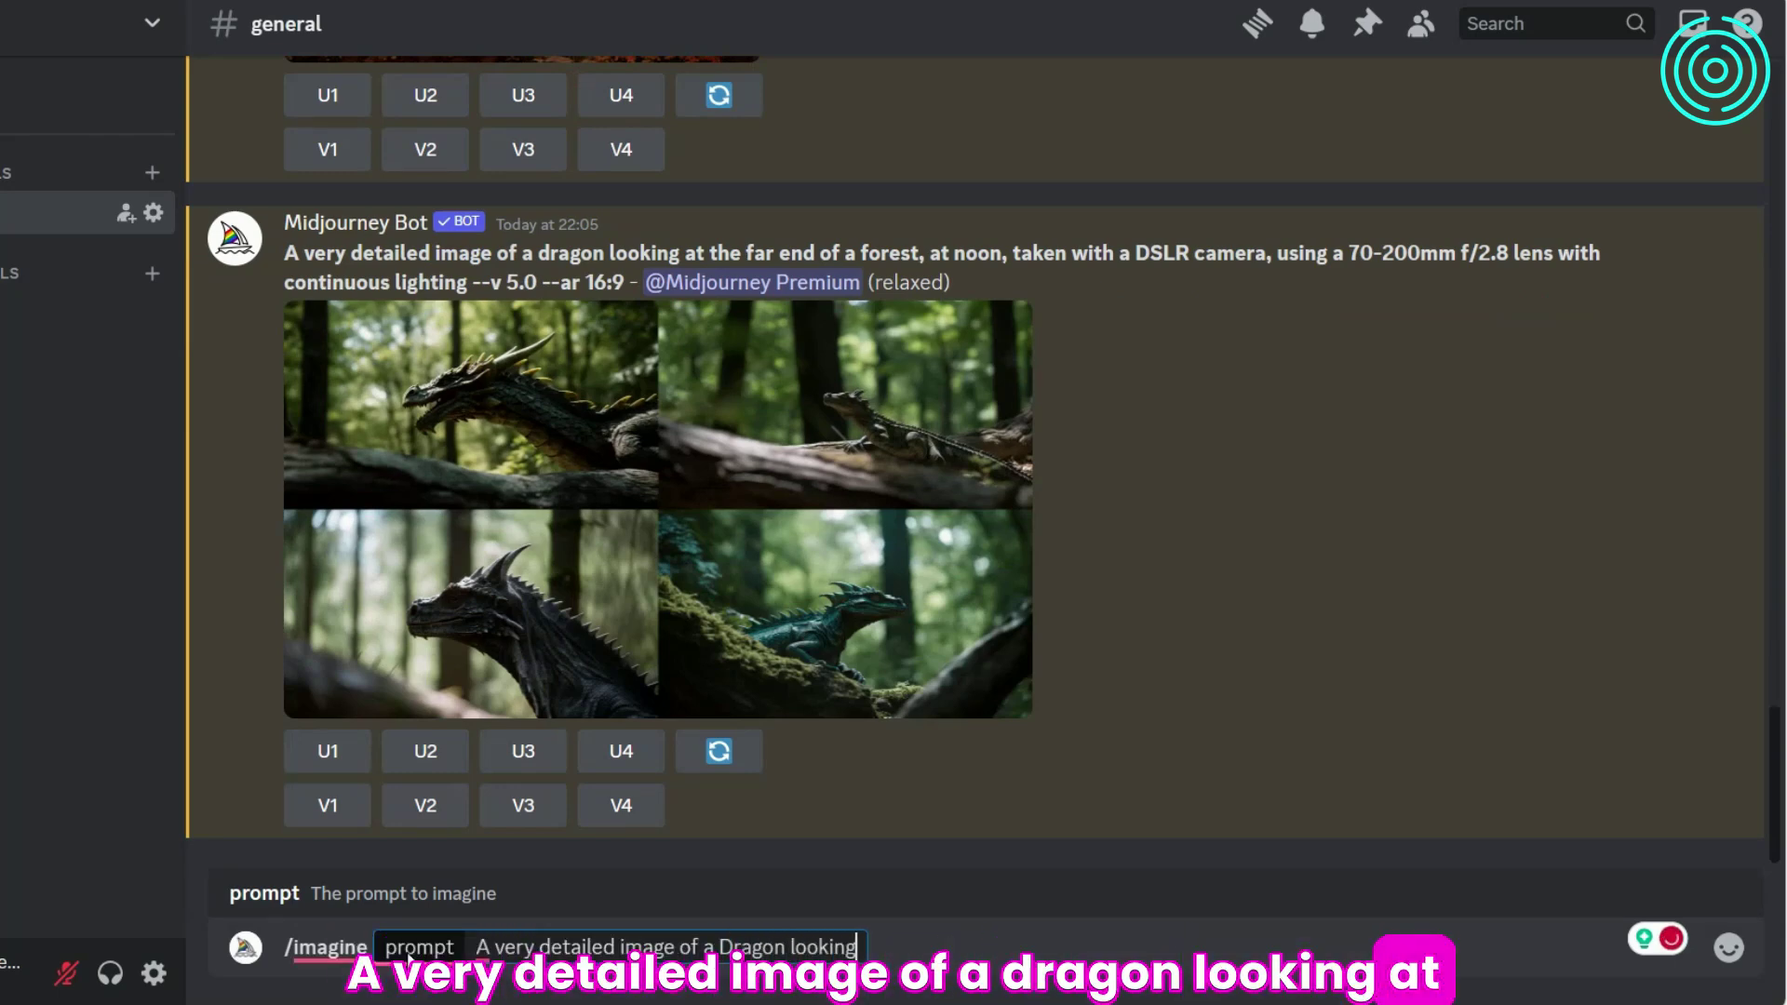
type(" at the far end of a forest, at noon, taken with a DSLR camera, using a 70")
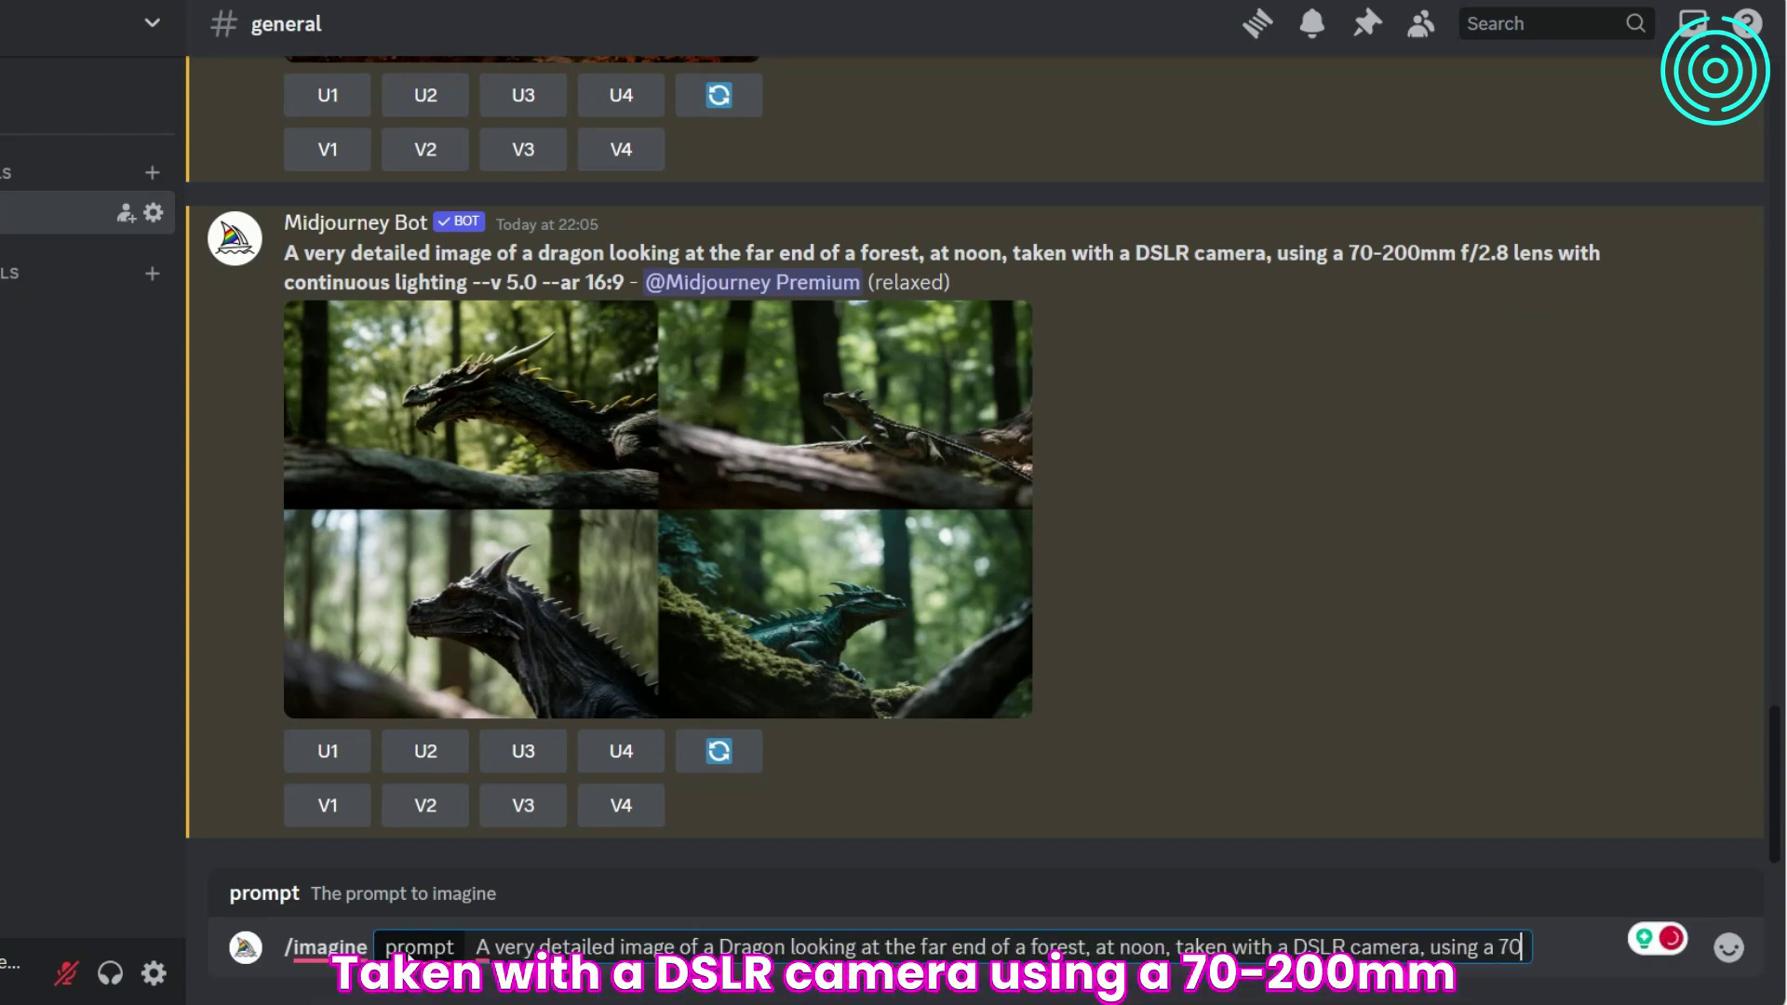
type("-200mm f/2.8")
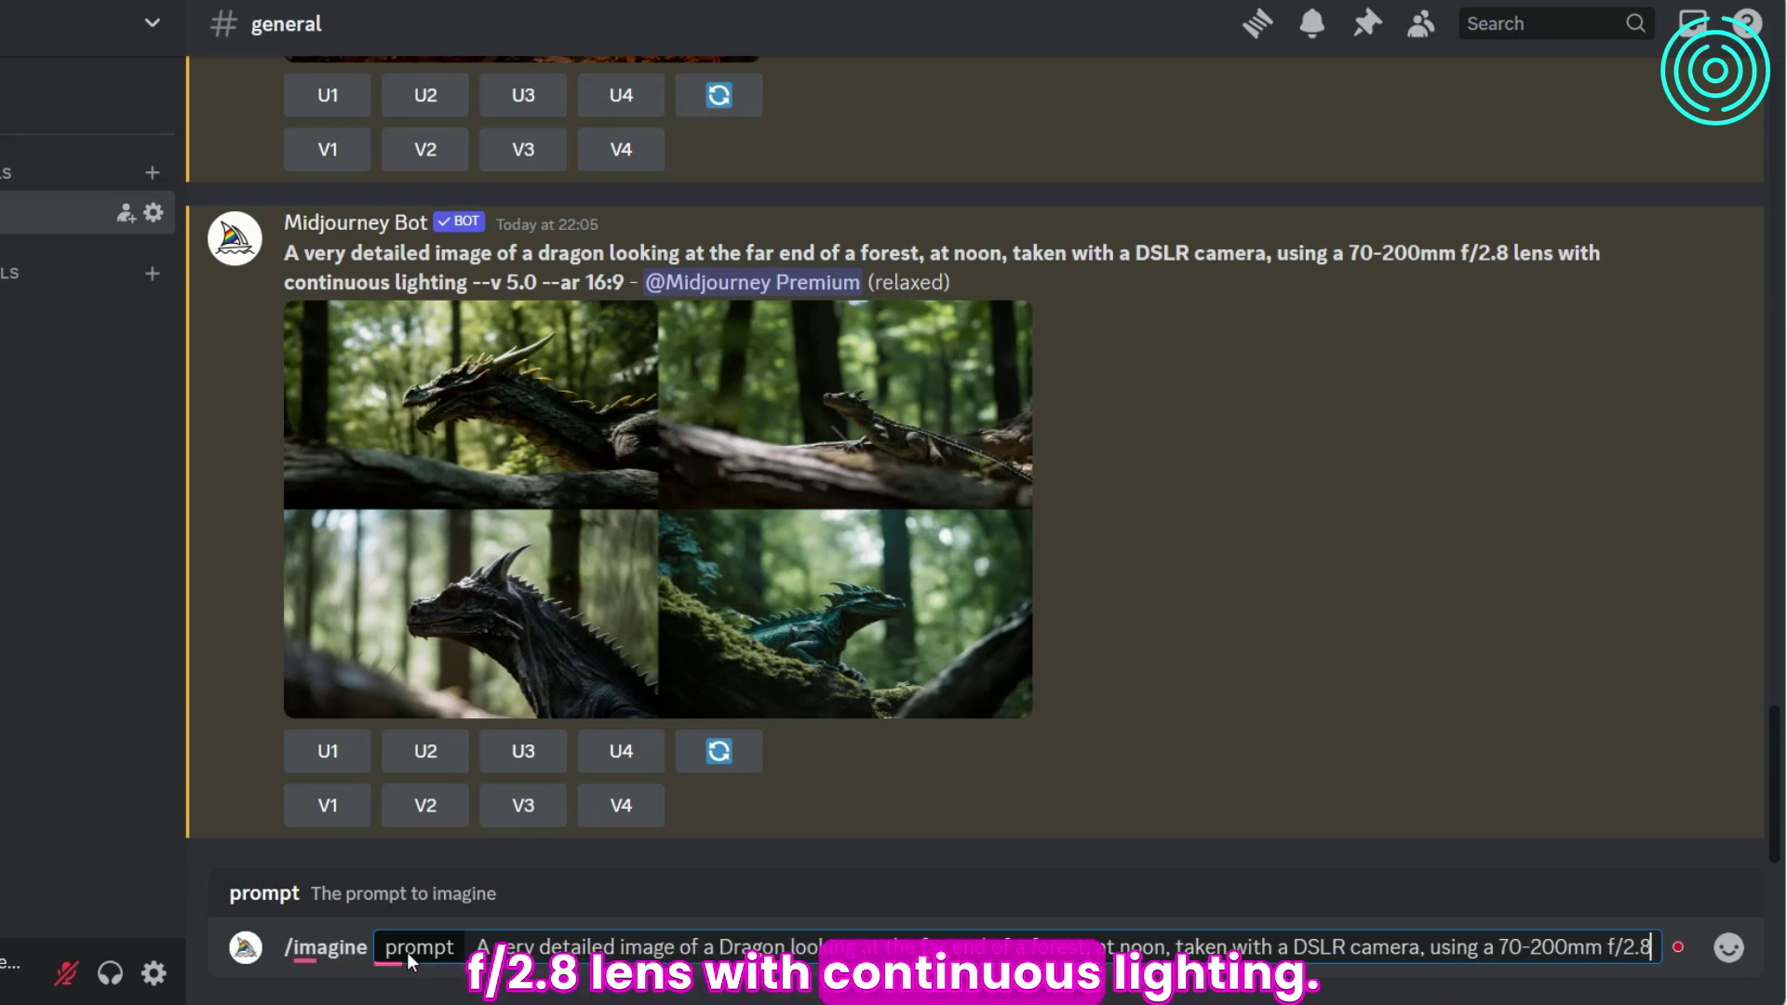
type(" lens with cont")
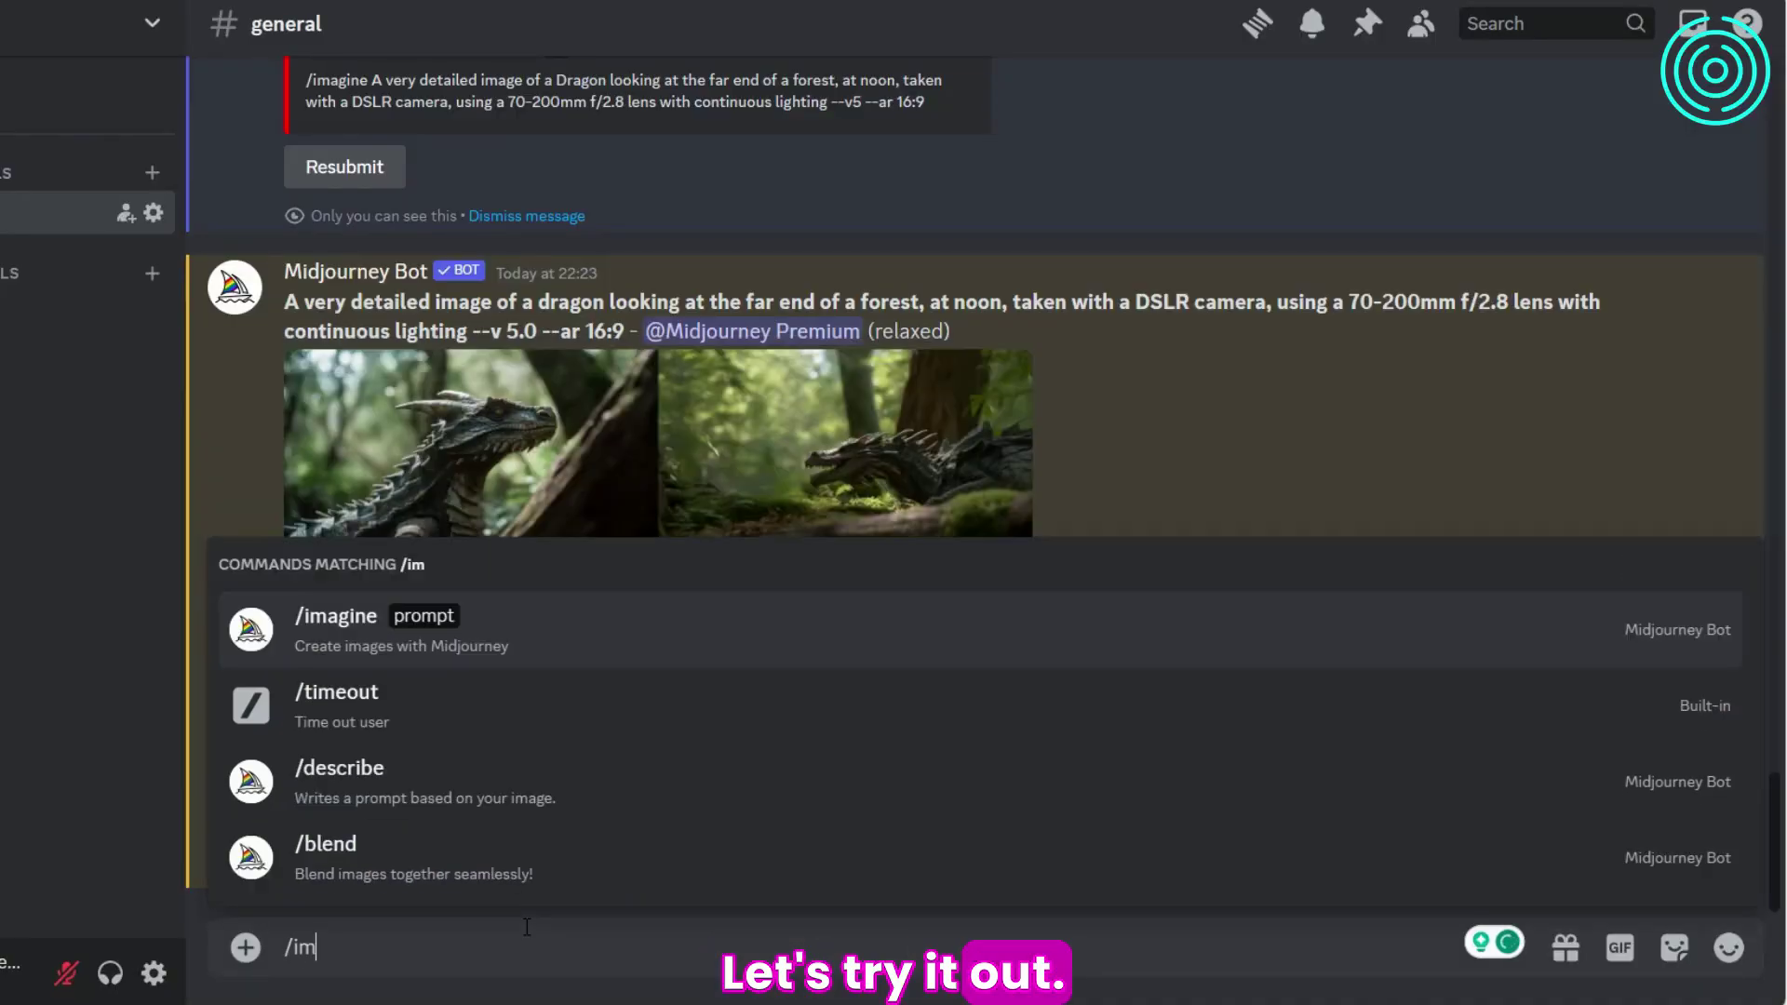
Generate a Japanese woodblock print of a three-eyed green alien in space and view the finished grid
key("Tab")
type("A")
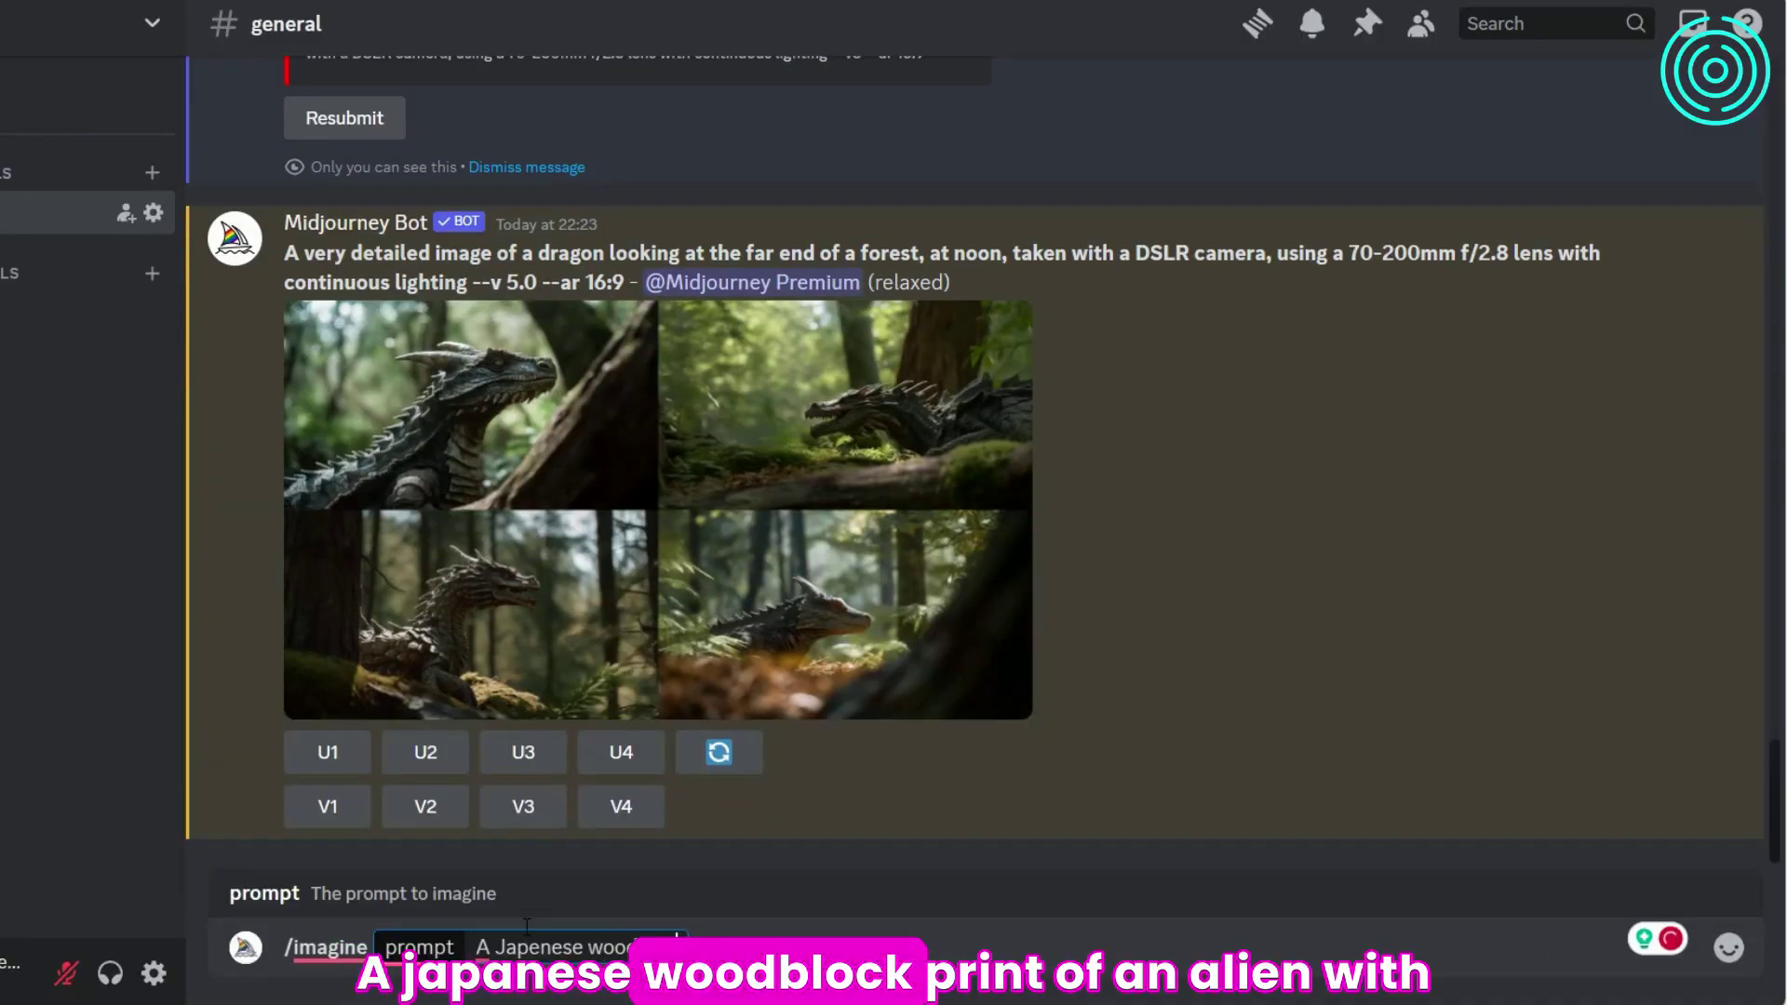
type(" Japanese woodblock print of an alien")
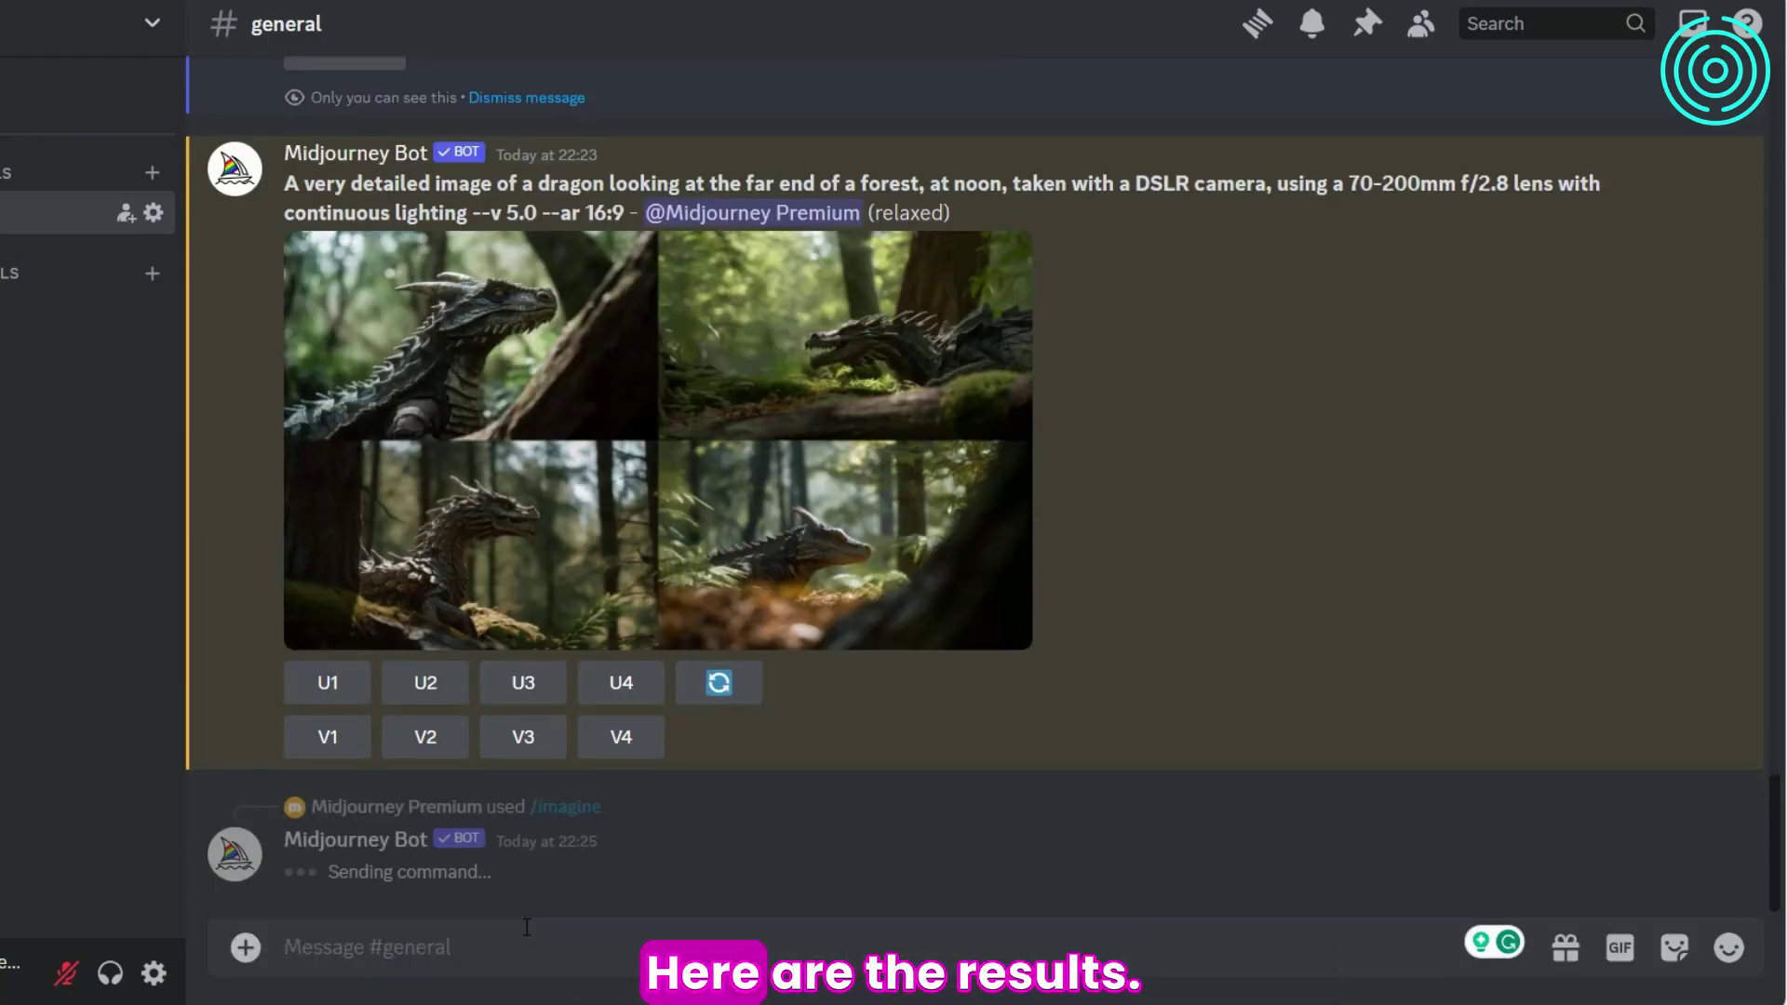
left_click(477, 524)
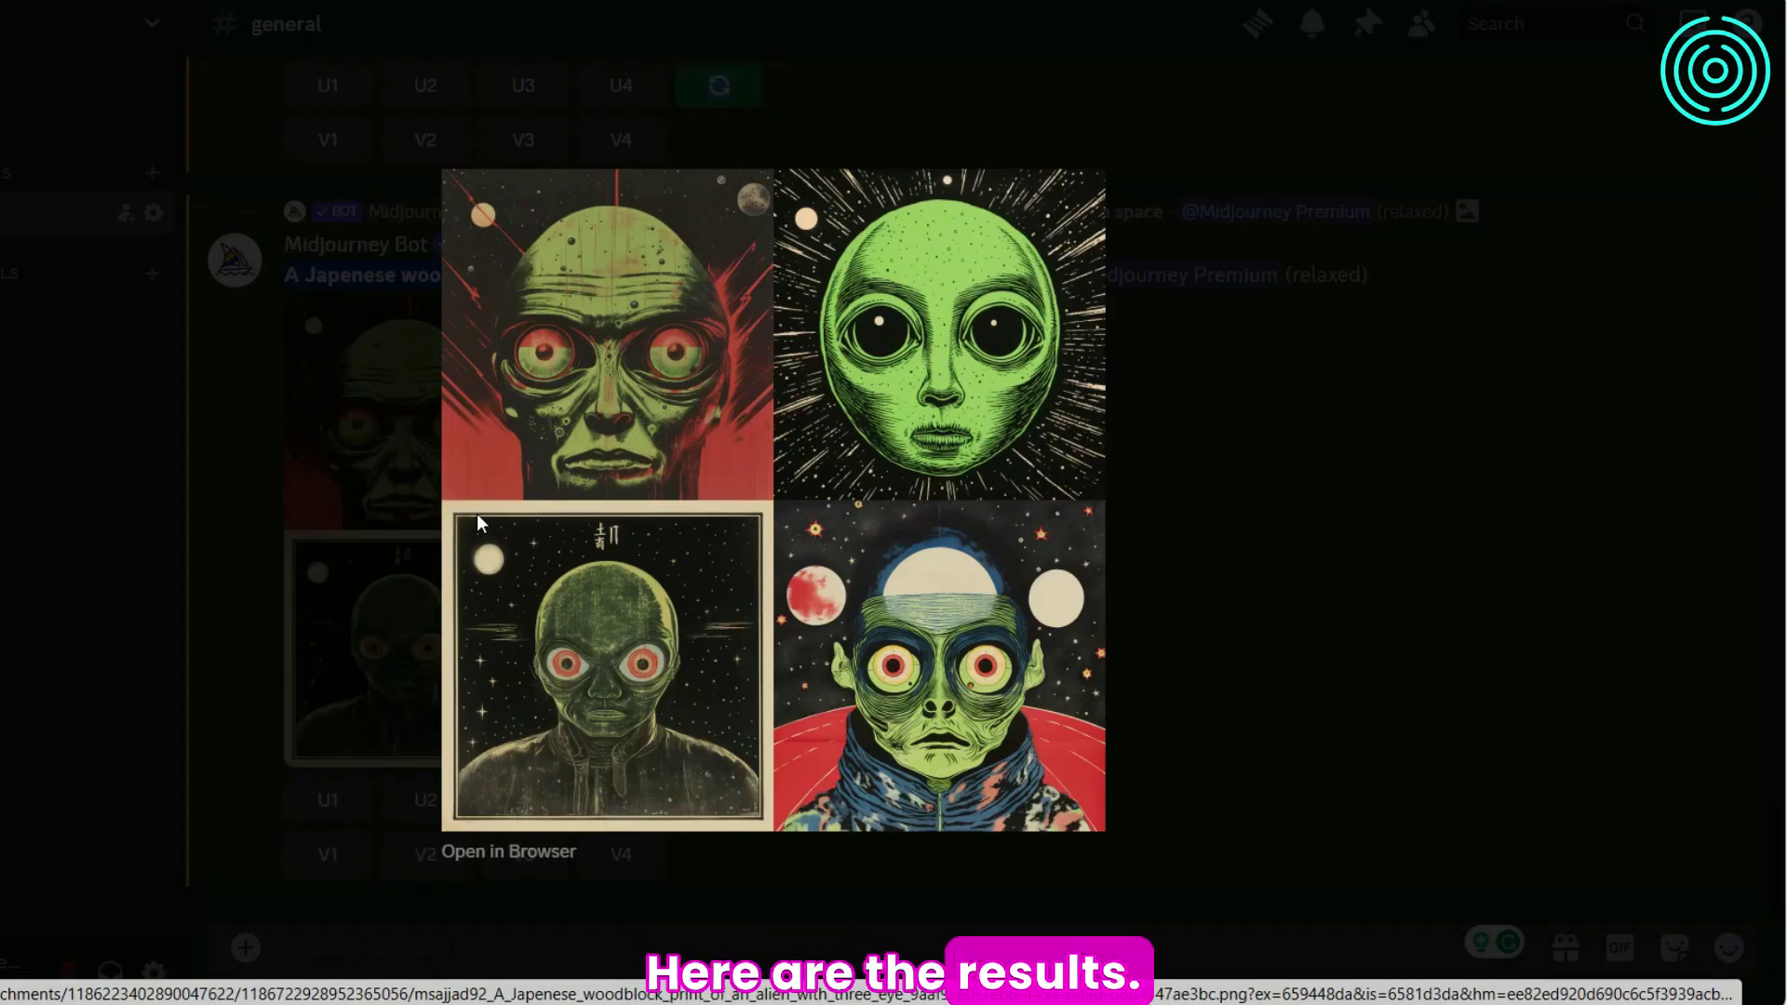
left_click(1275, 764)
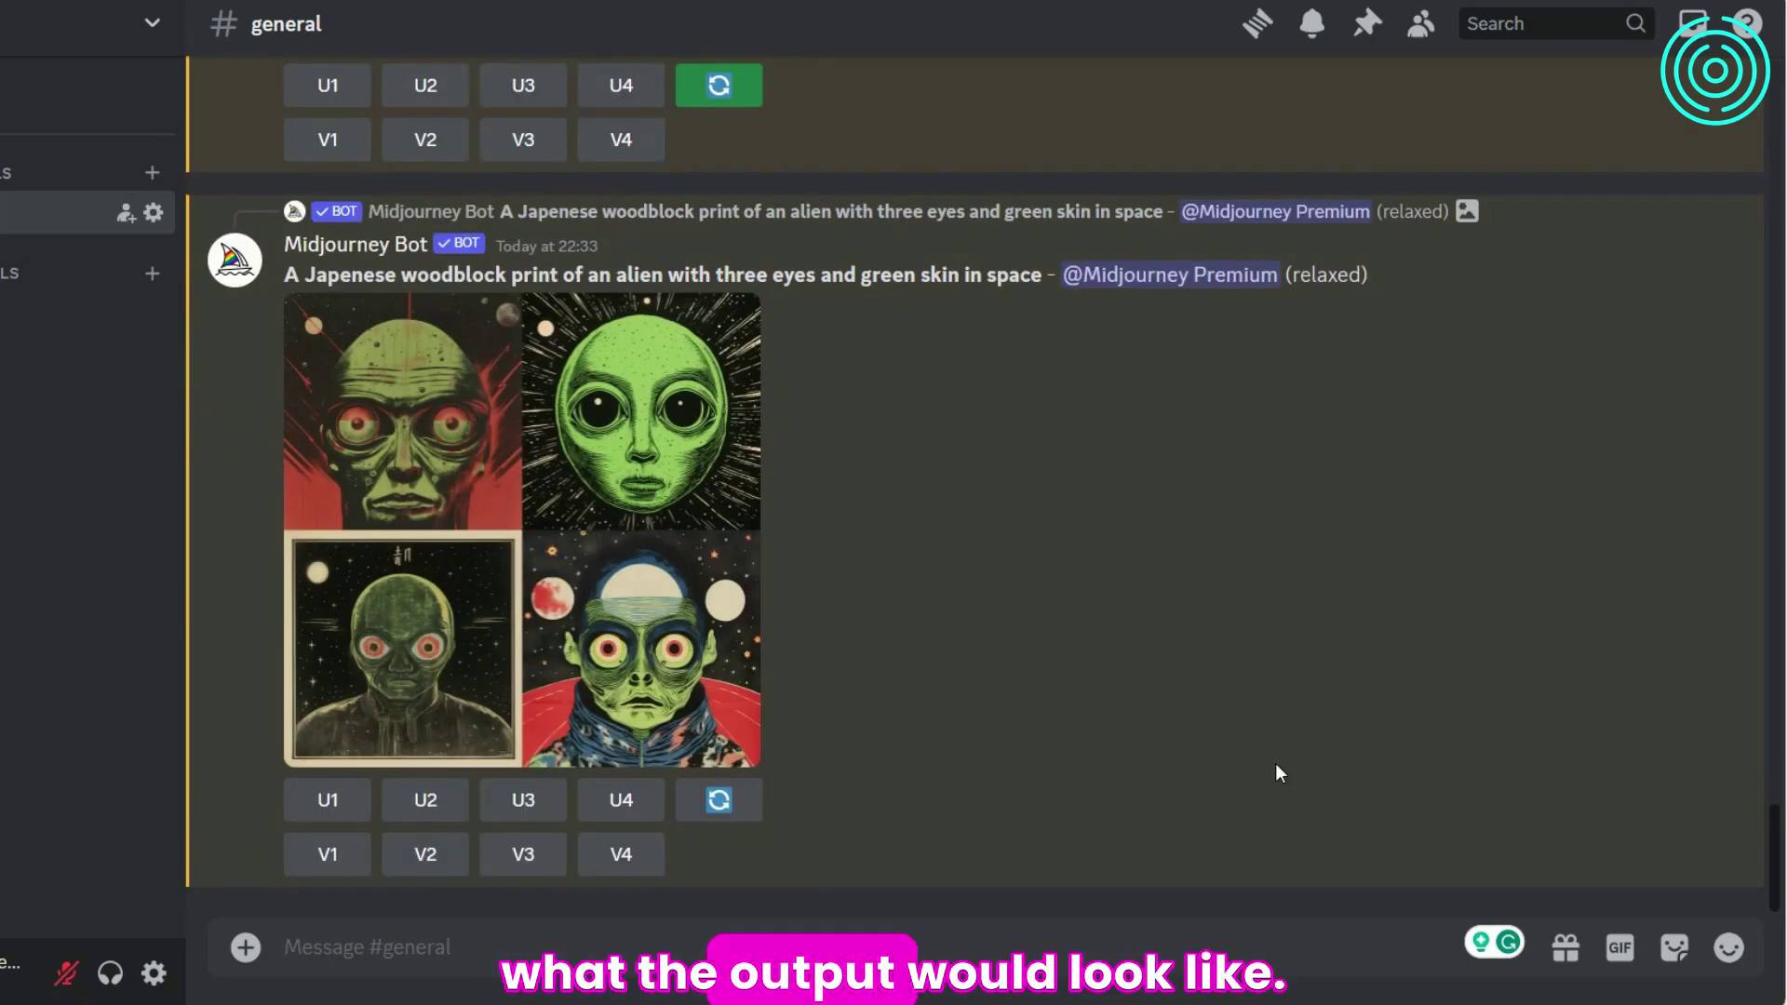
left_click(477, 524)
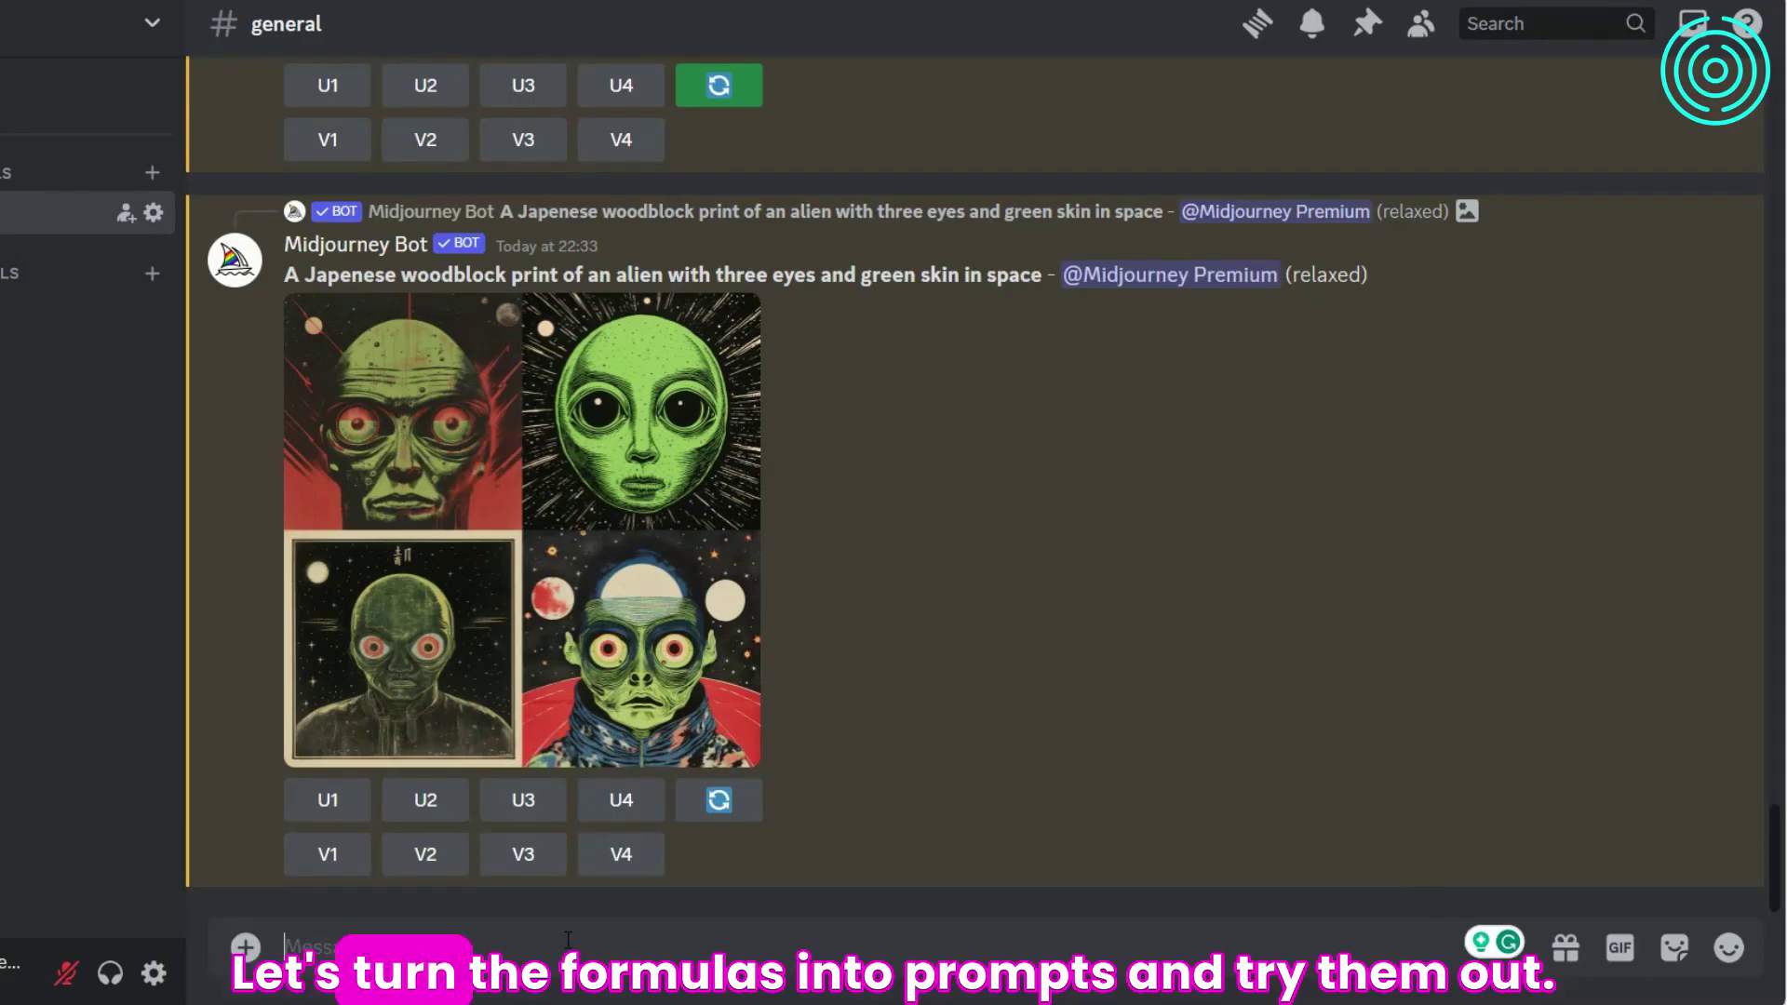
Send 'A city scene in the style of cyberpunk art' and begin a dog-running-through-flowers prompt
type("/ima")
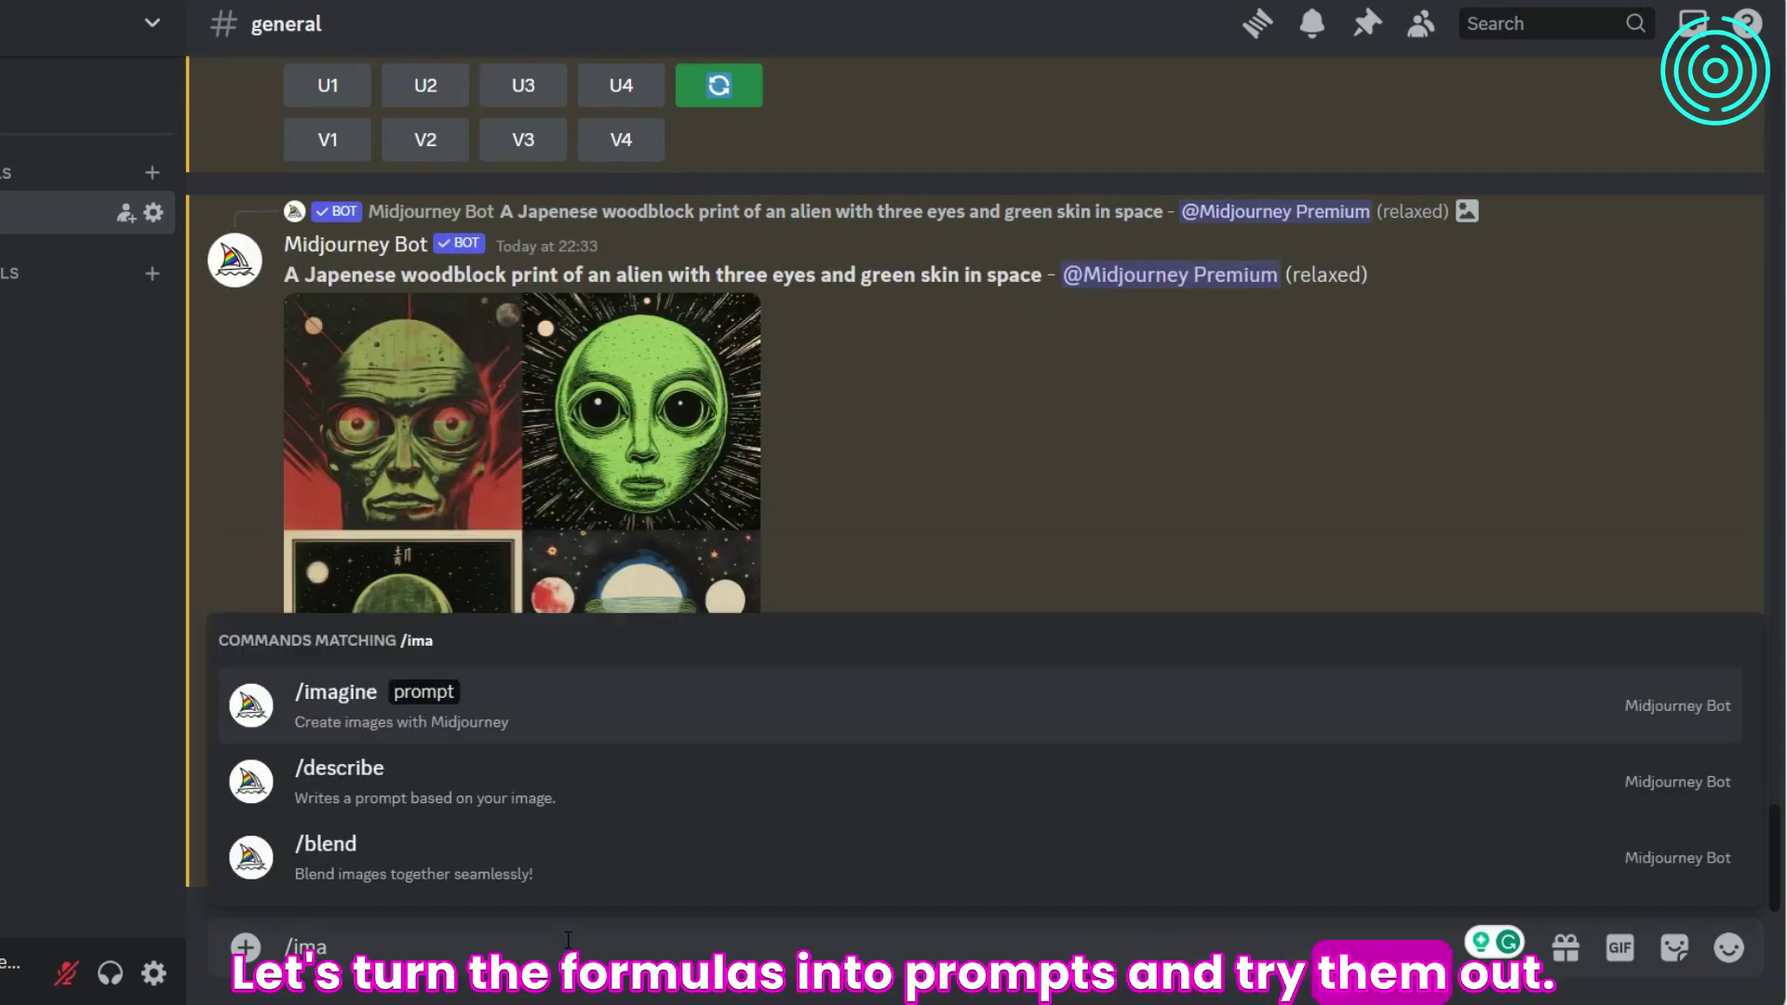
key("Tab")
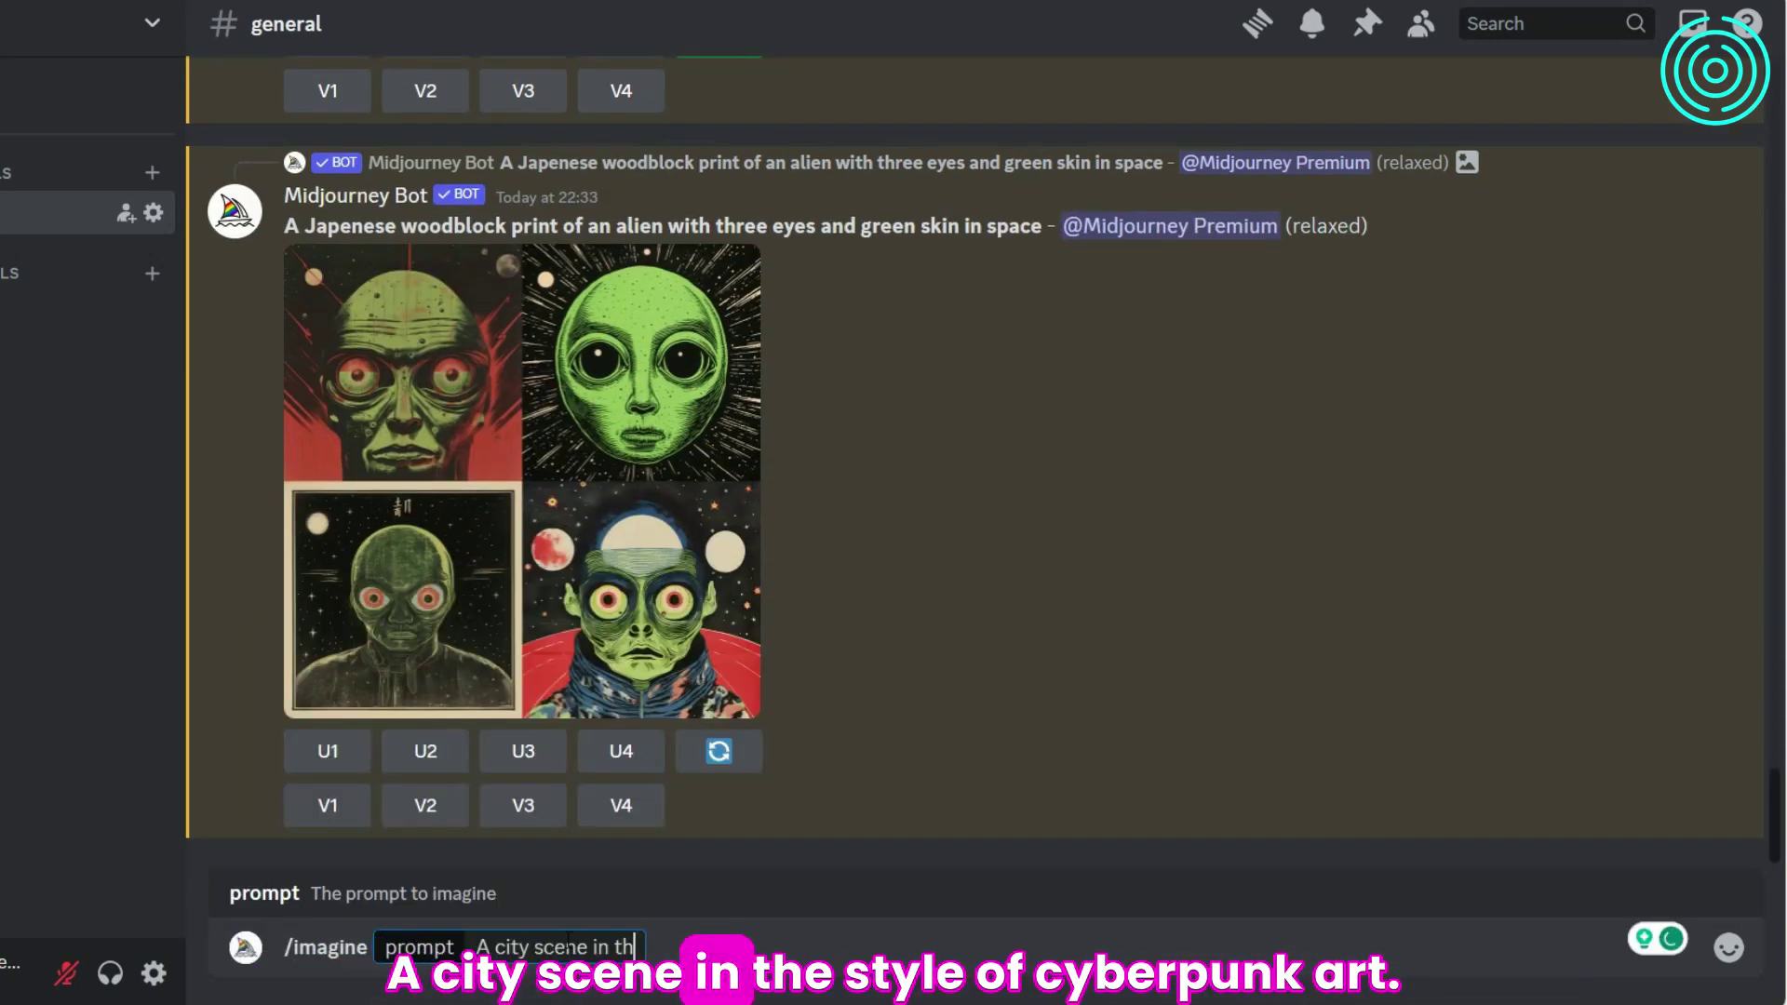
type("A city scene in the style of cyberpunk art")
key("Return")
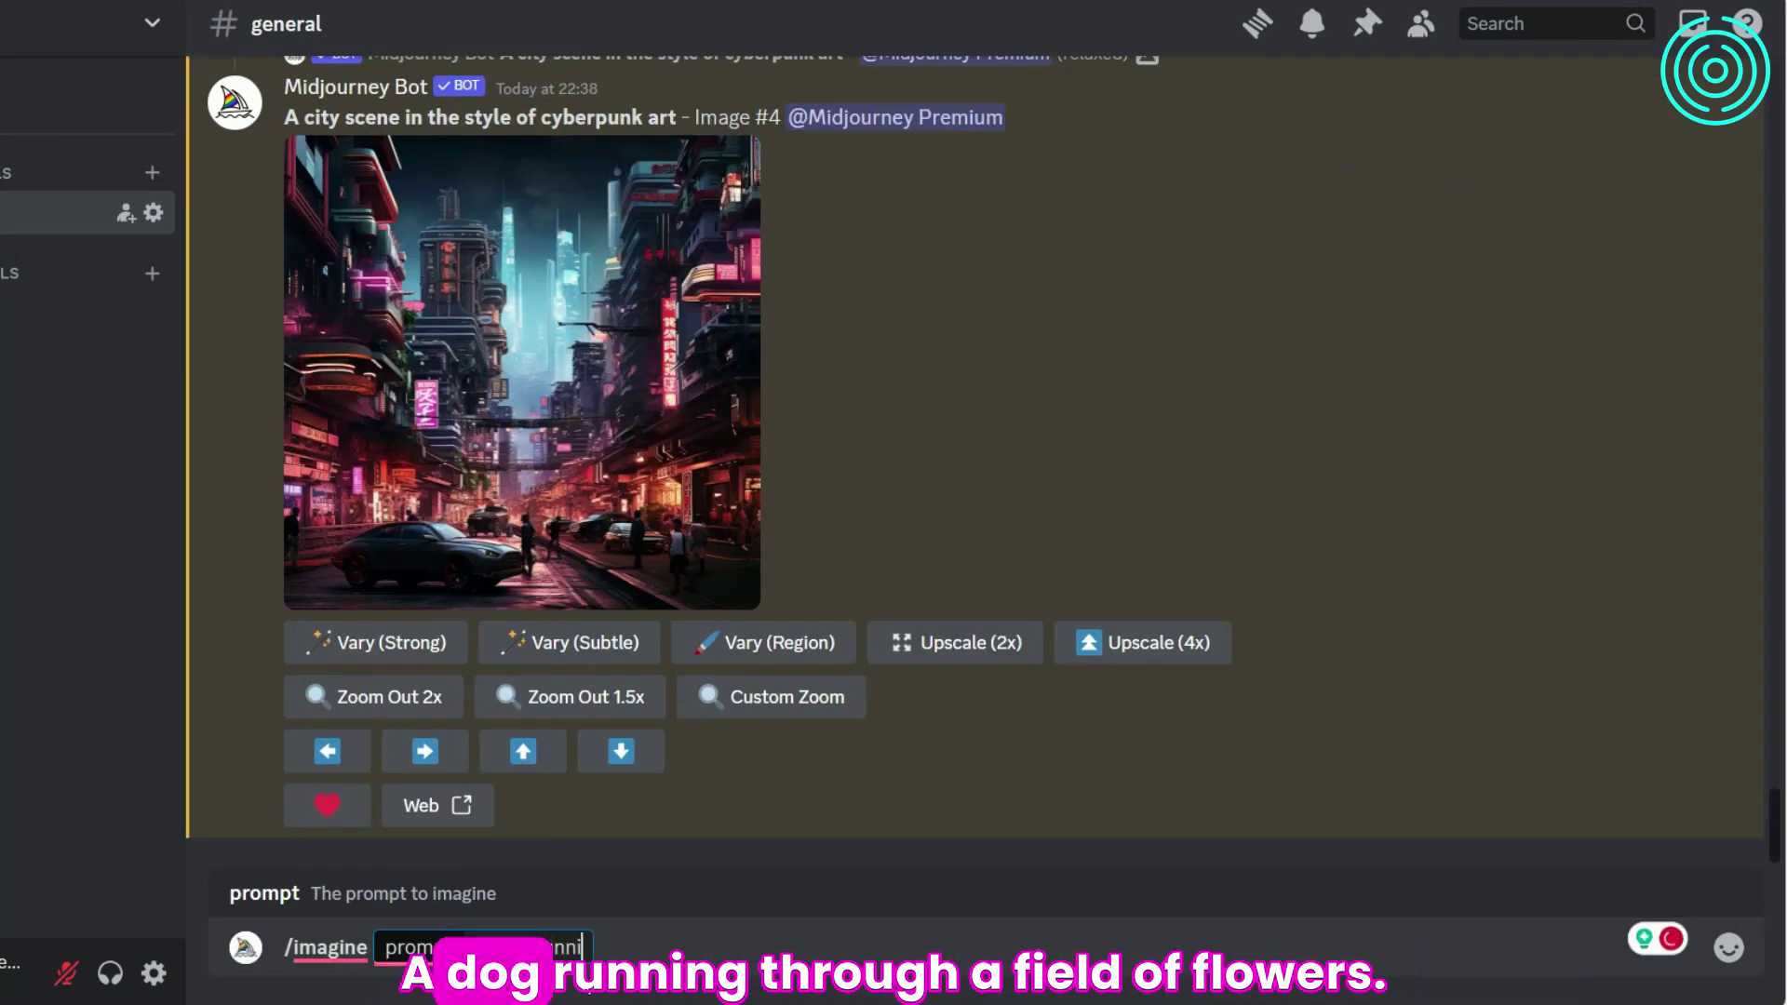
type("A dog running through a f")
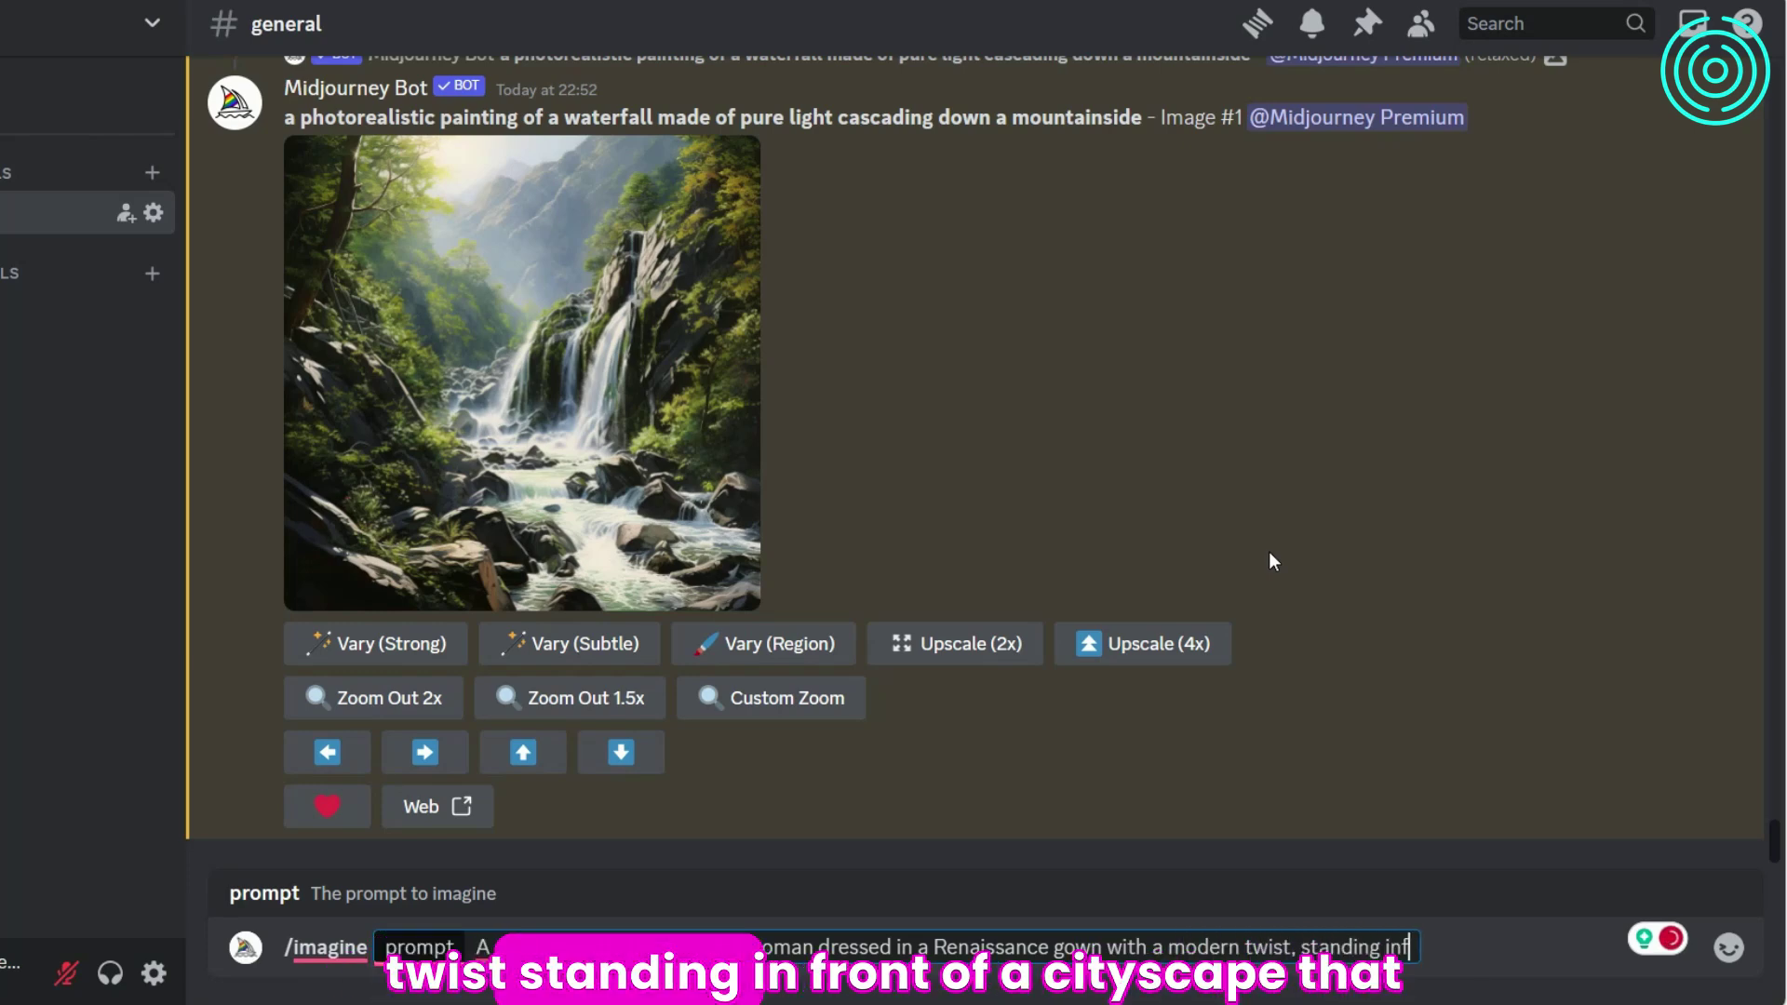
Send the Renaissance-gown woman prompt, then enlarge the grid and the blue- and yellow-gown upscales
type("that is both fu")
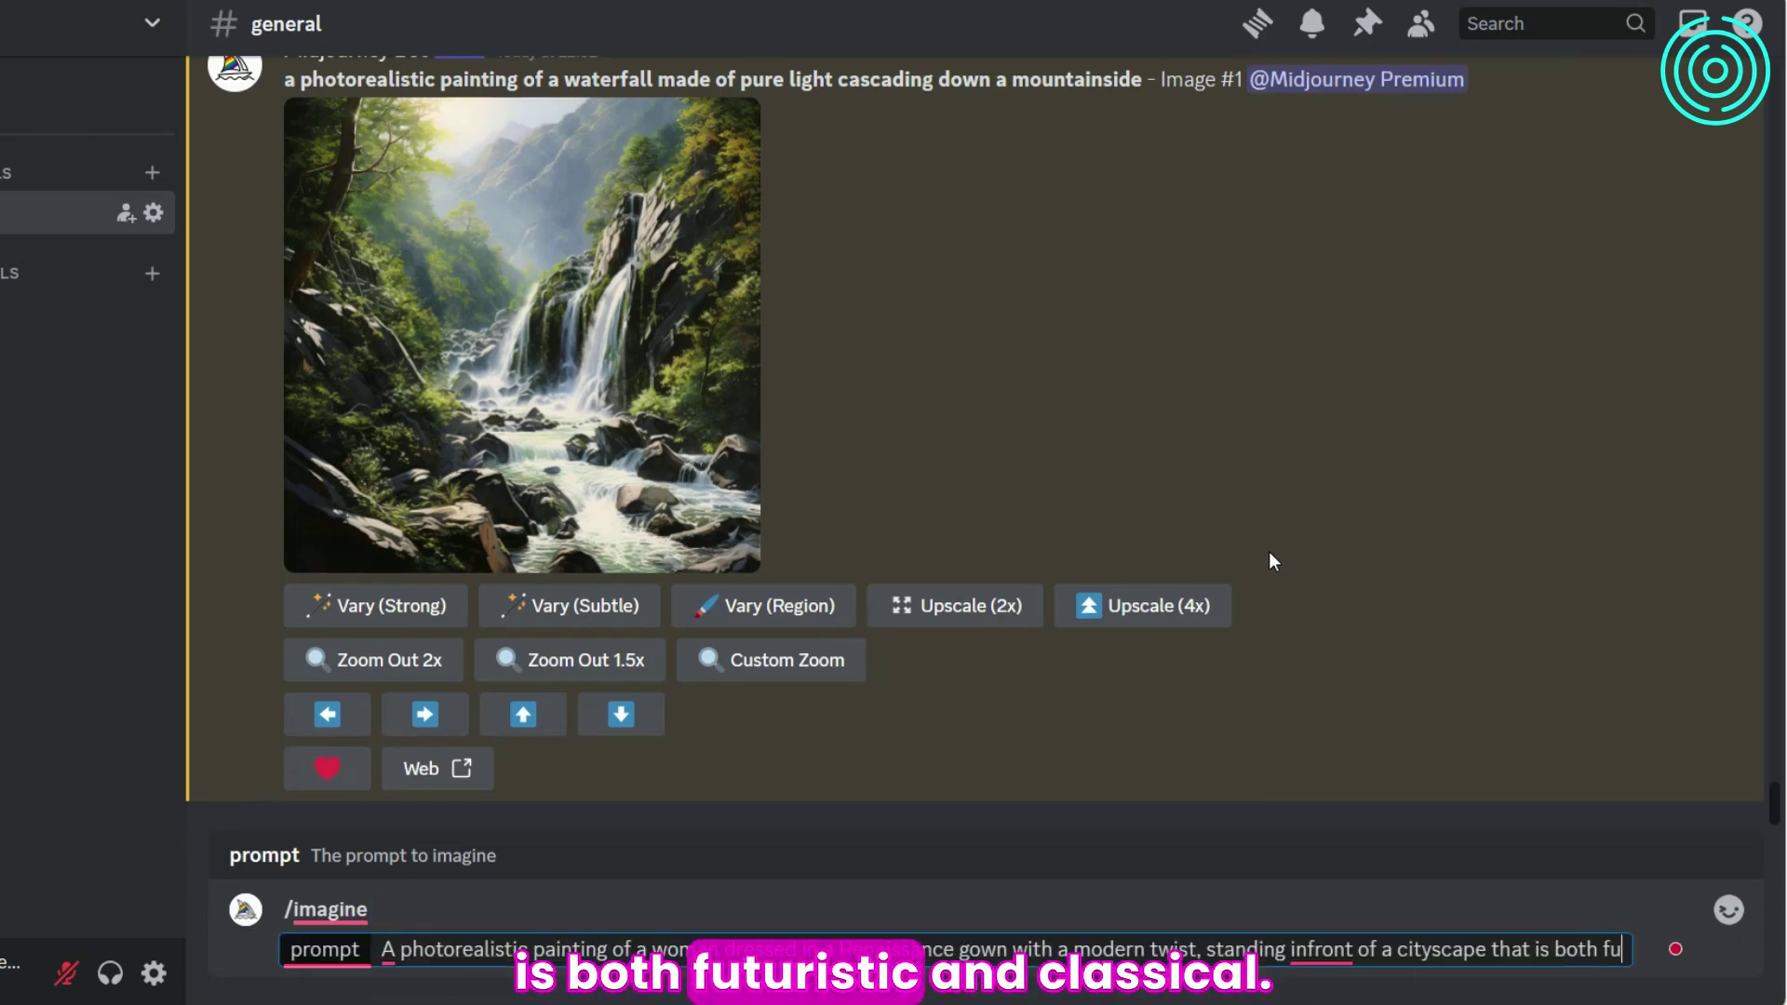
type("turistic and classical")
key("Return")
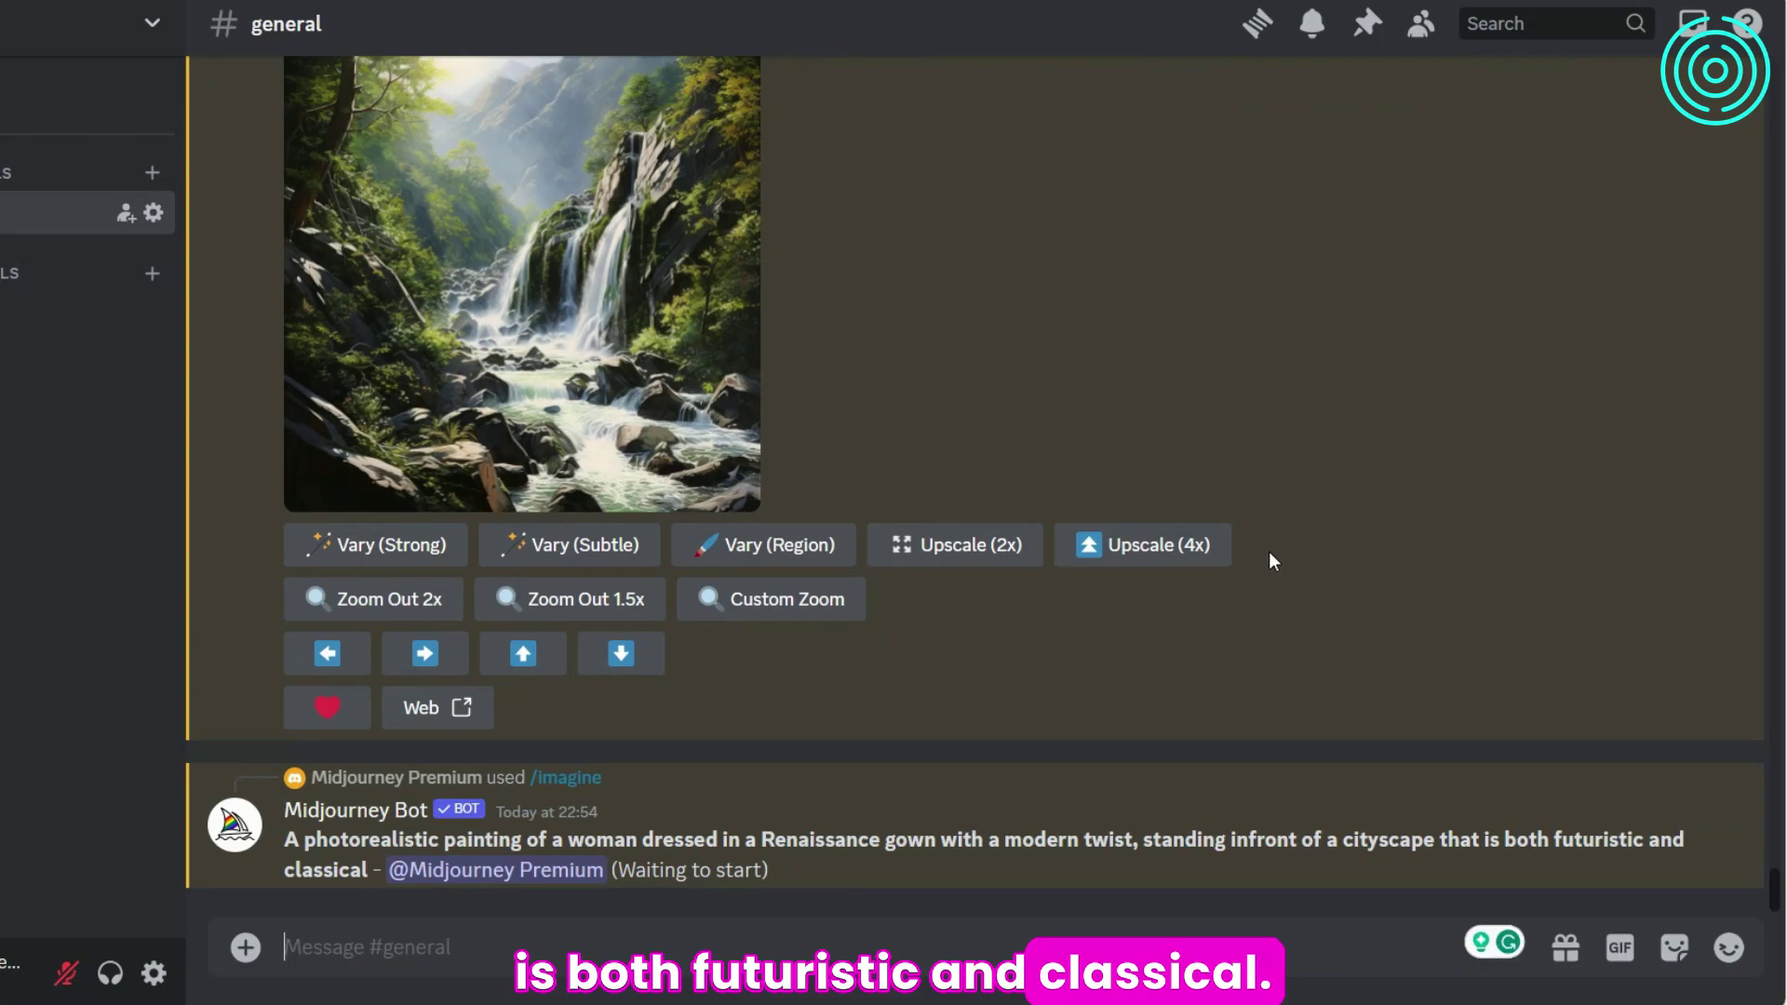
left_click(404, 384)
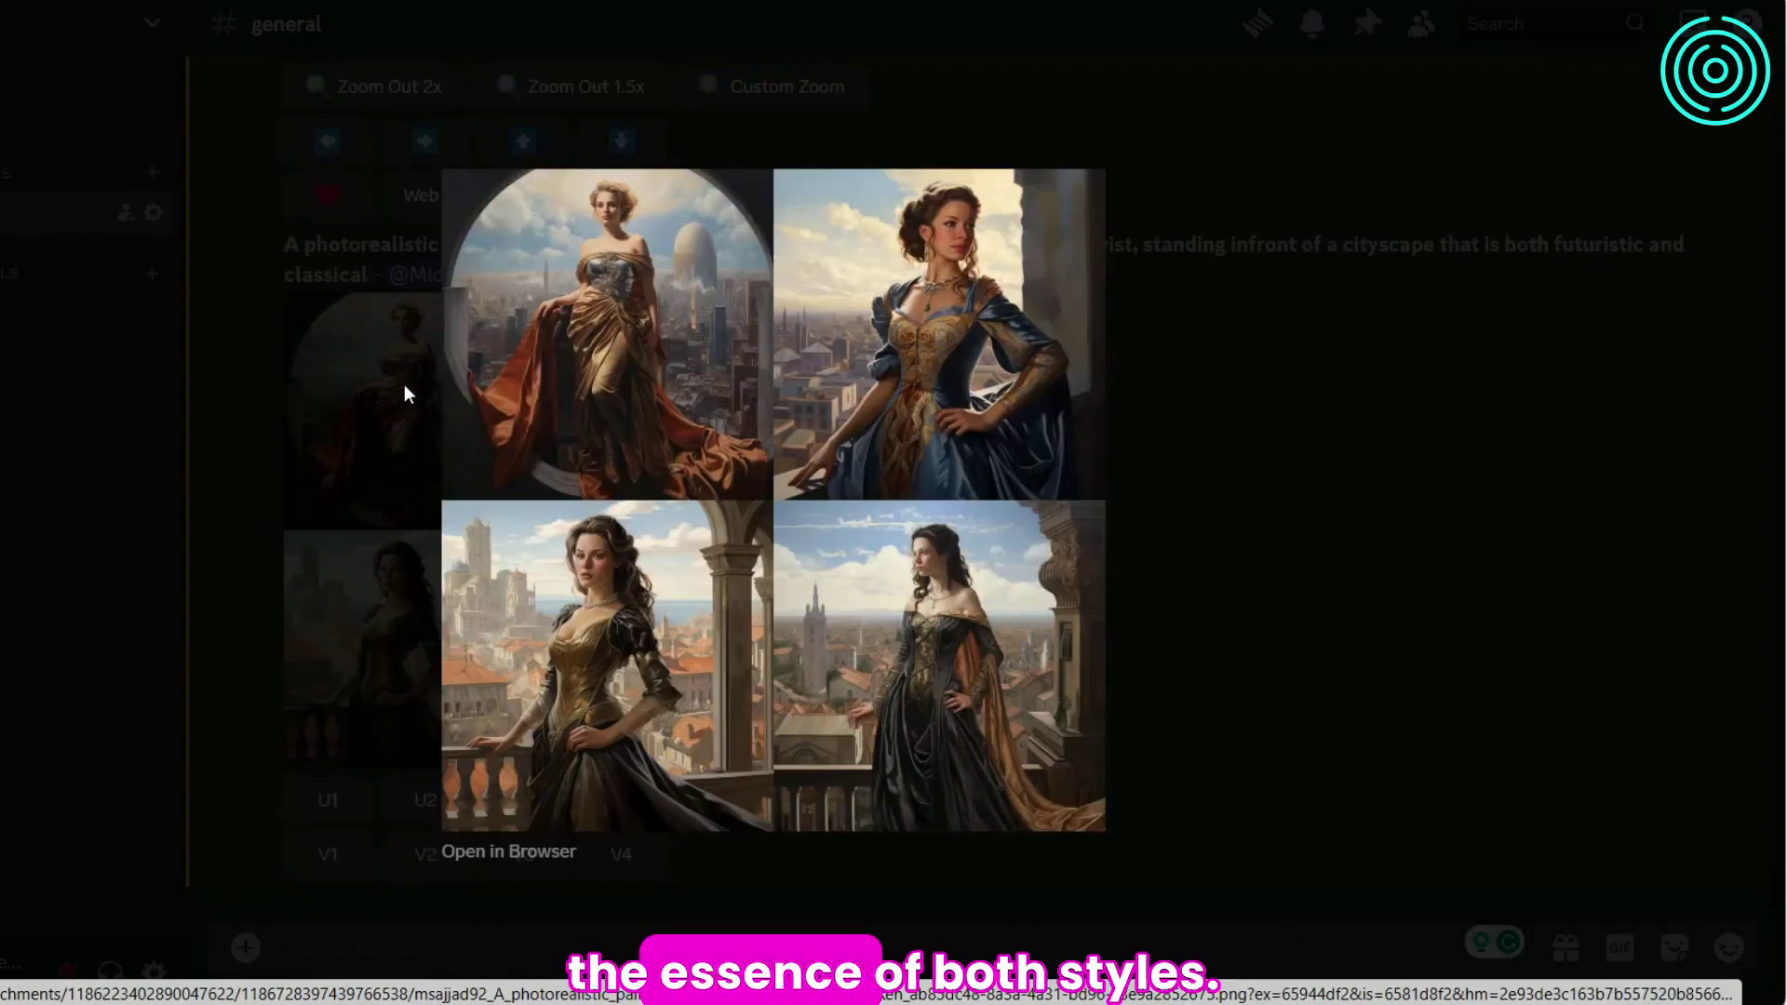
key("Escape")
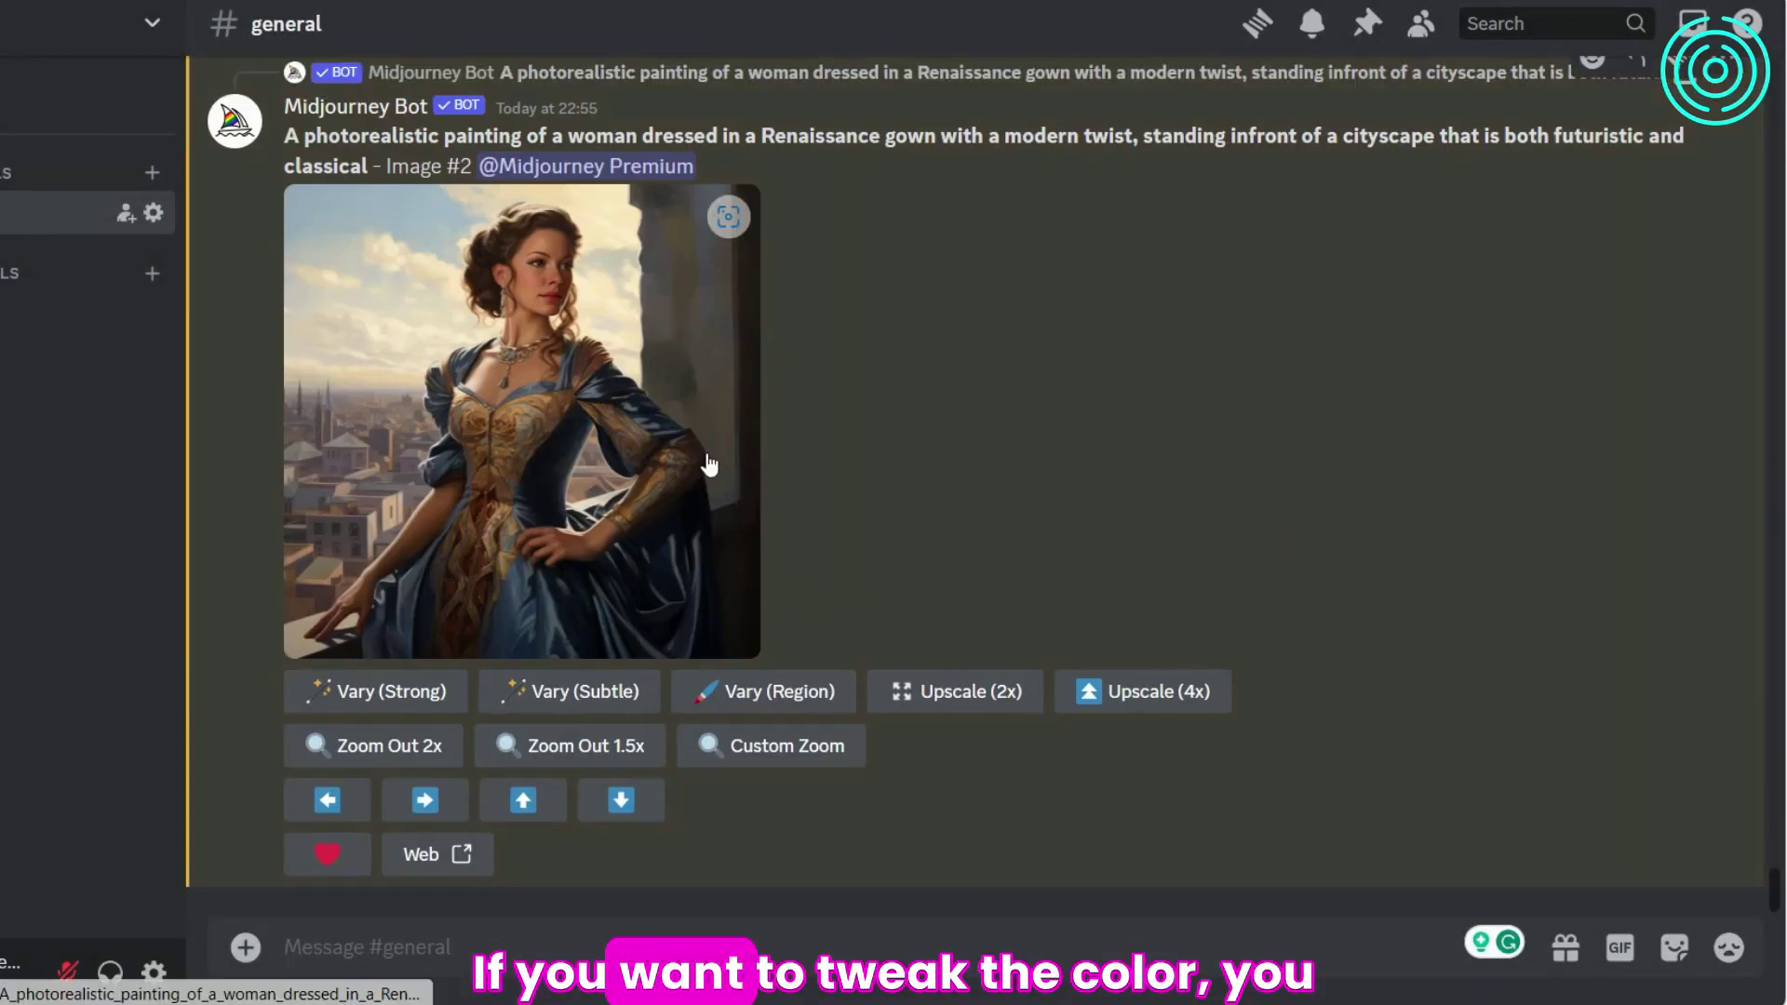
left_click(706, 467)
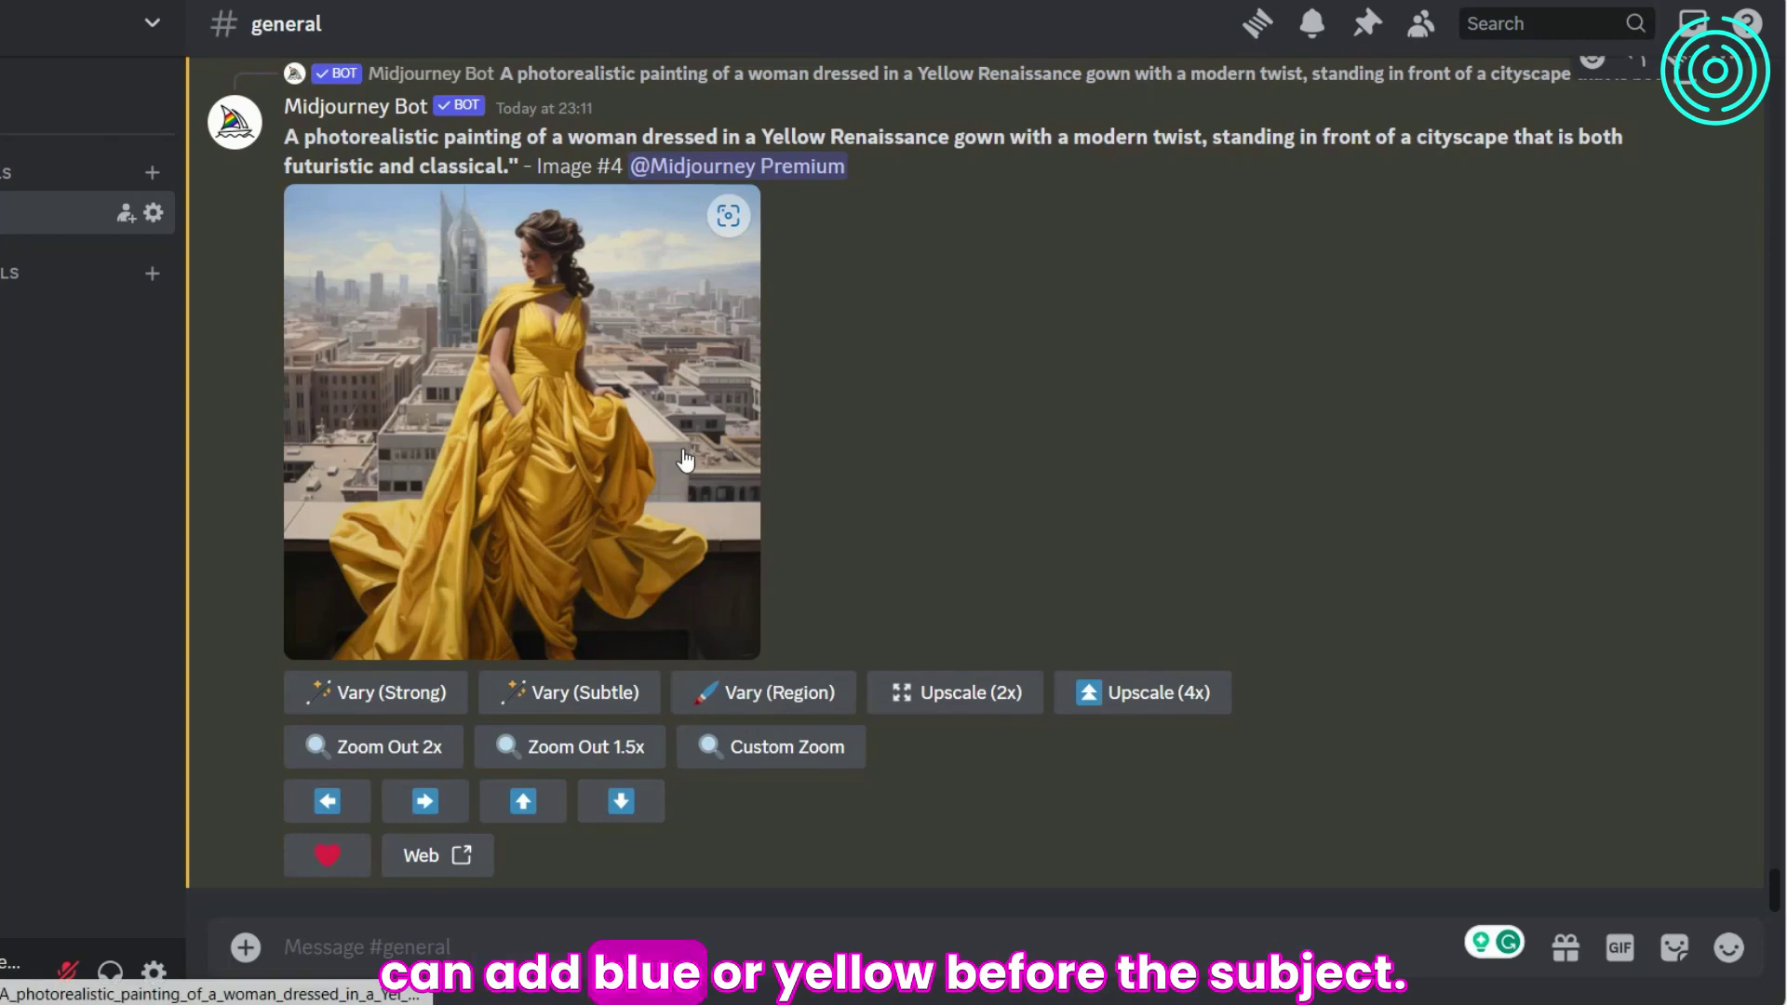
left_click(685, 458)
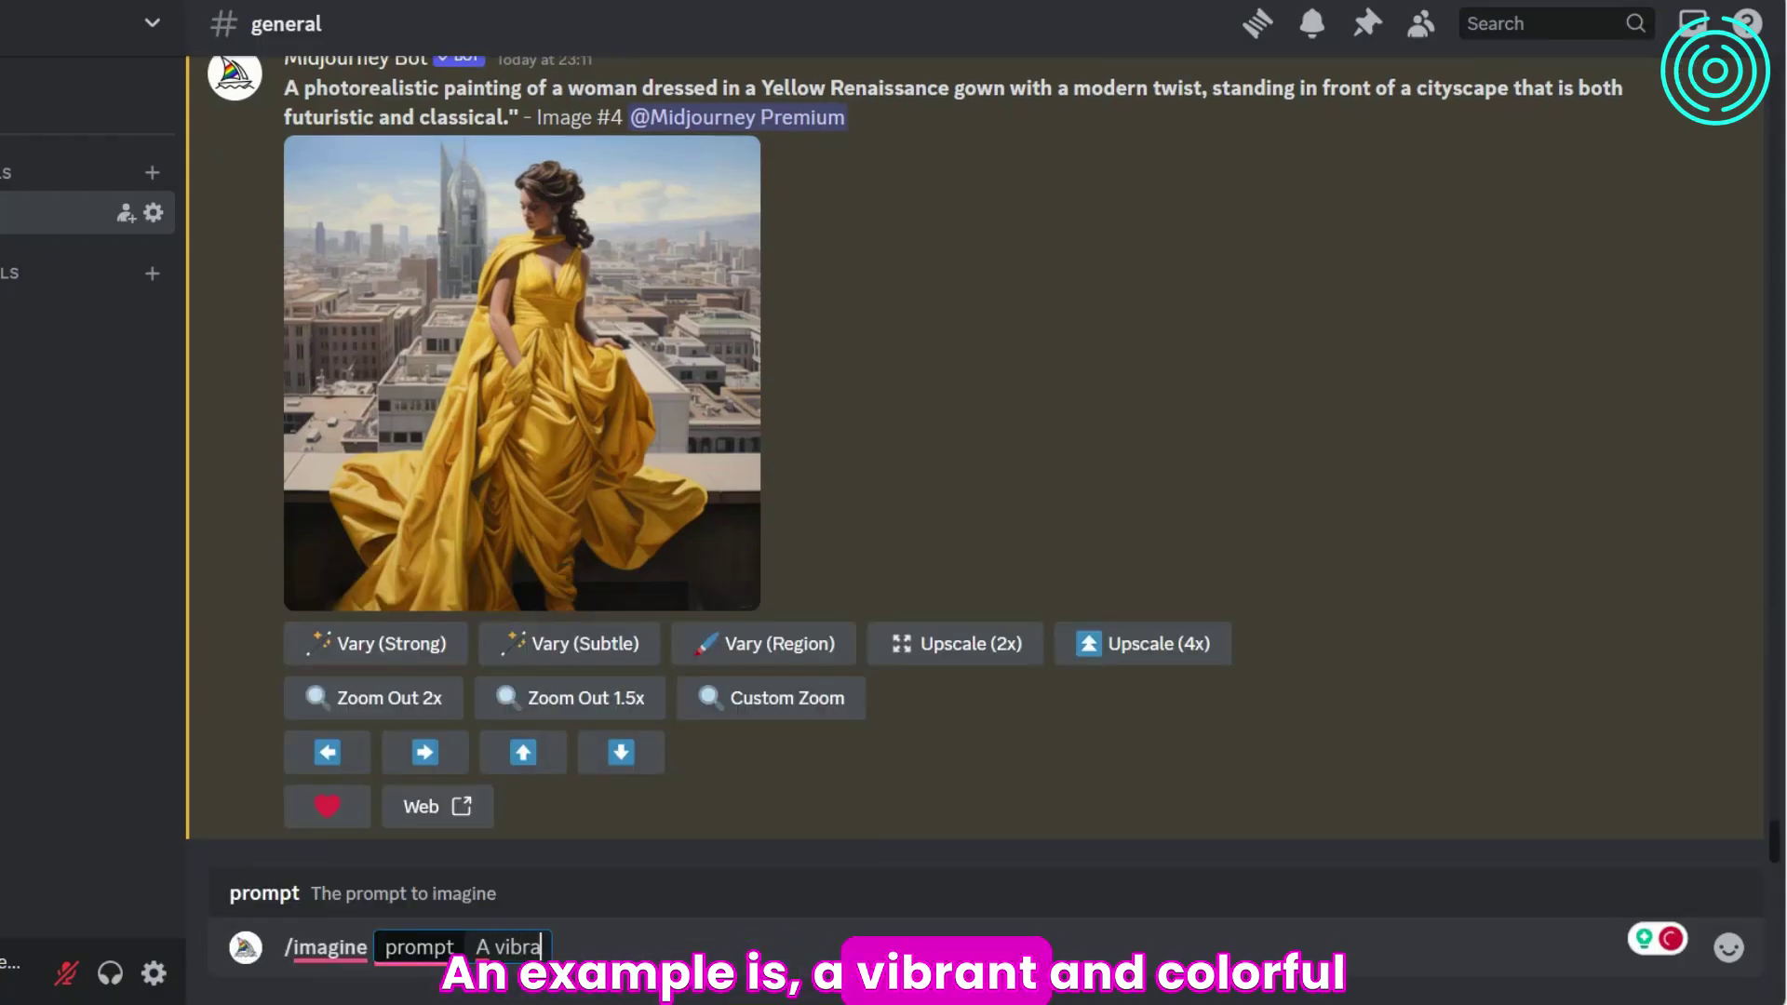
Send the vibrant pop-art portrait prompt and preview its grid enlarged
type("A vibrant and colorful pop art extravaganza of Marilyn Monroe, with bold line, flat colors,")
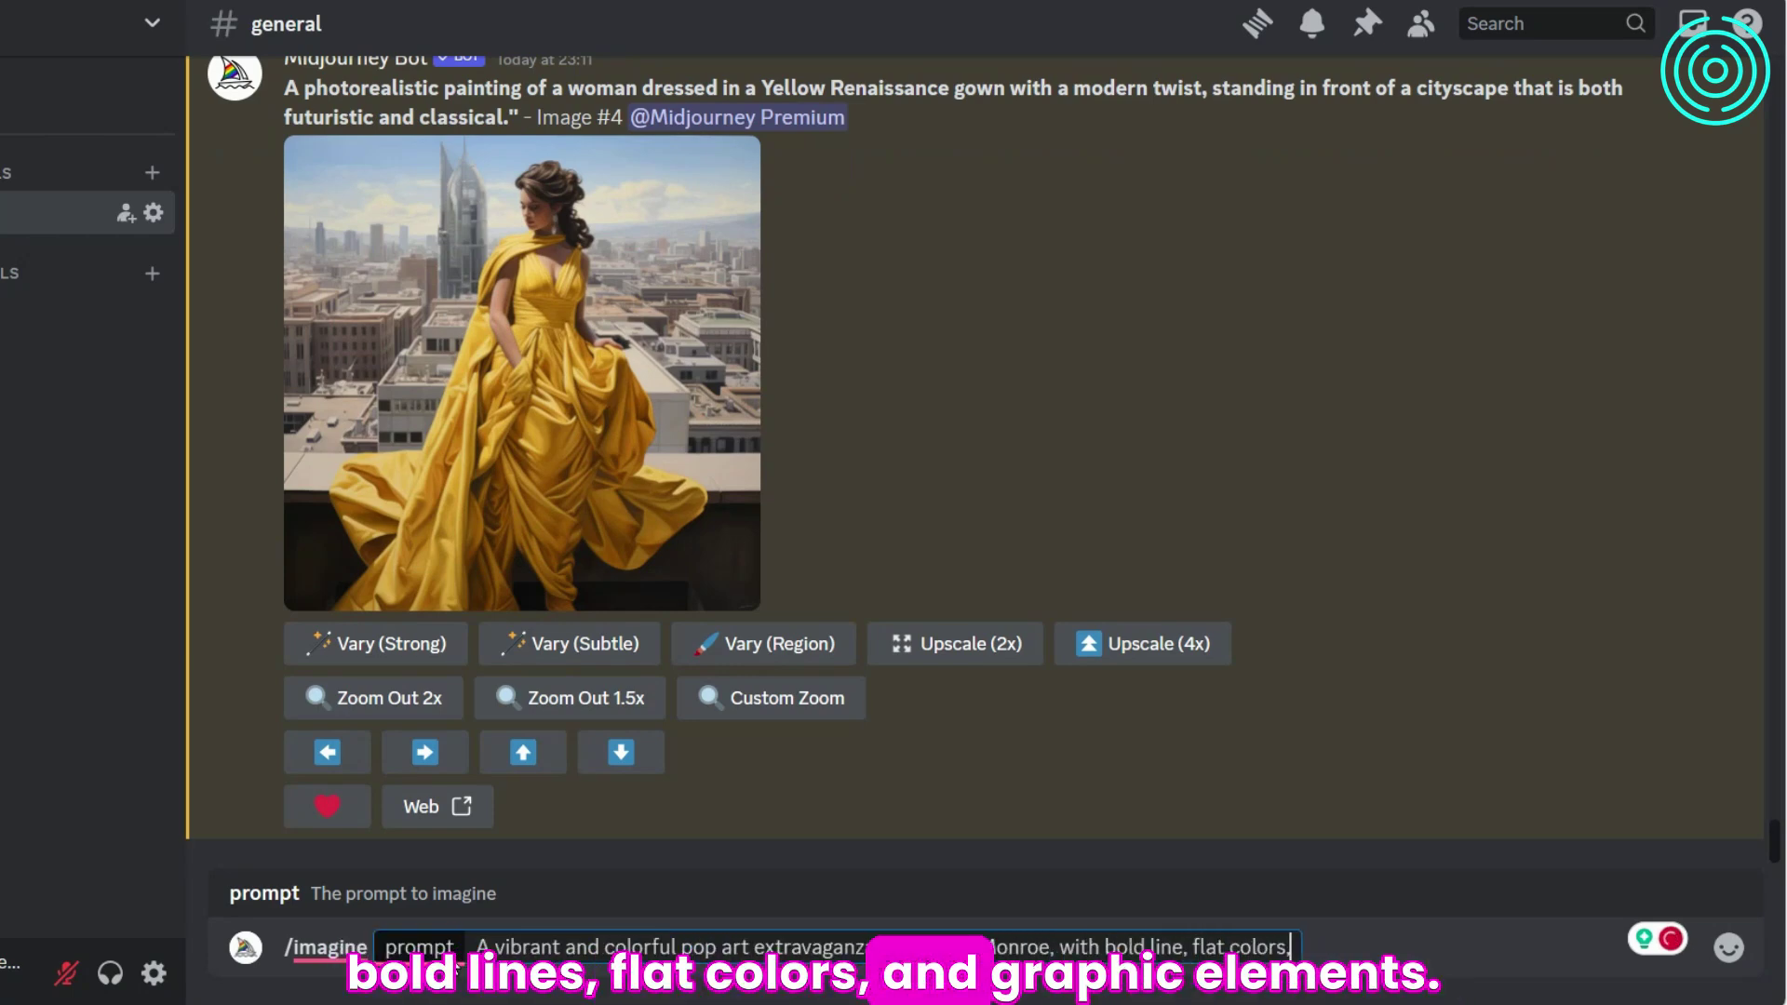
type("lements.")
key("Return")
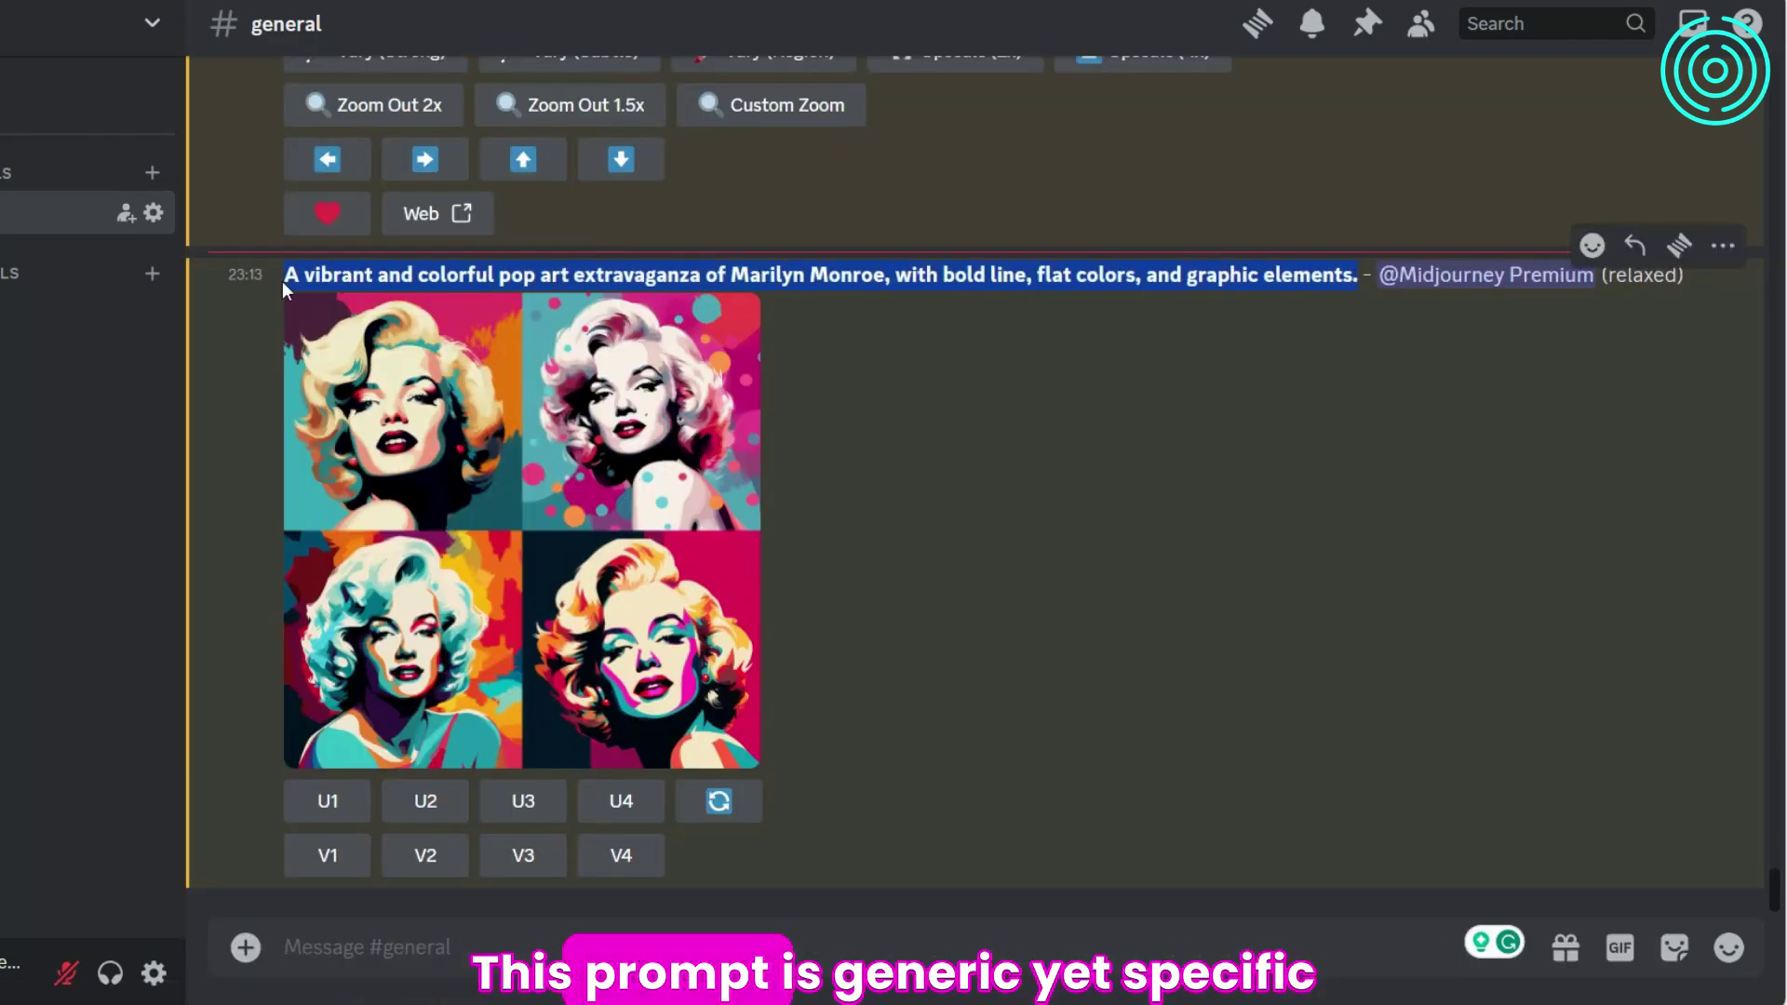
left_click(503, 438)
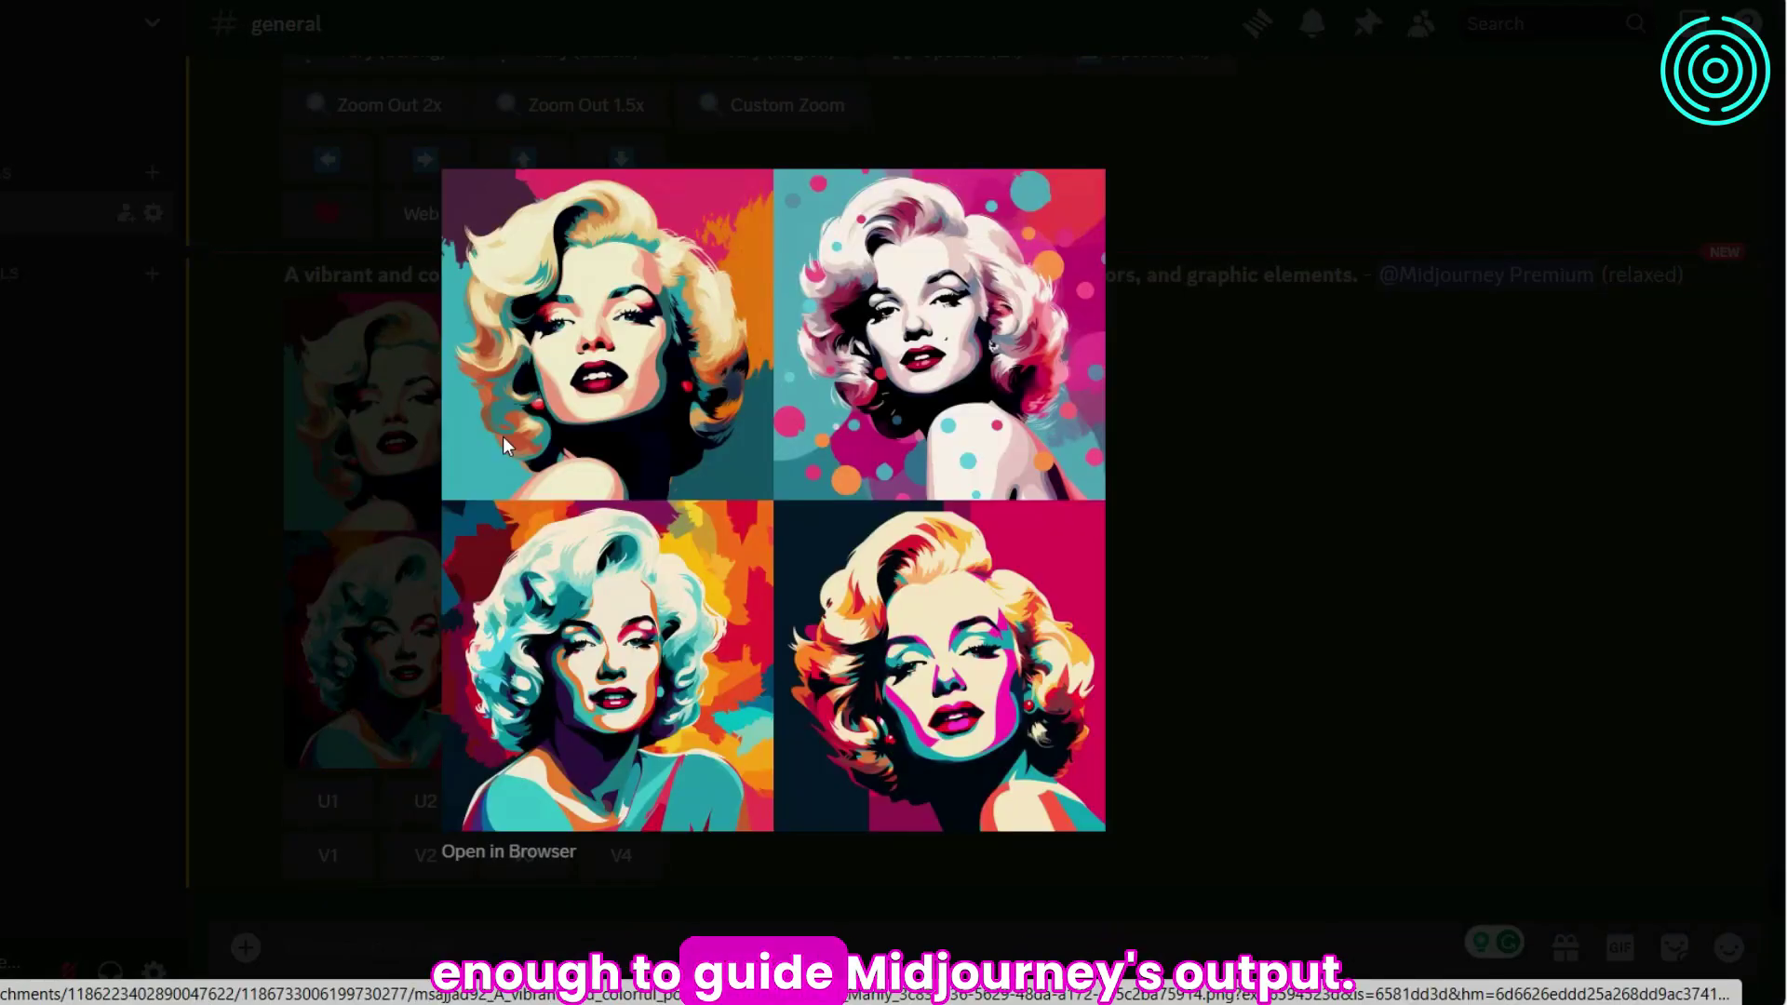
left_click(611, 650)
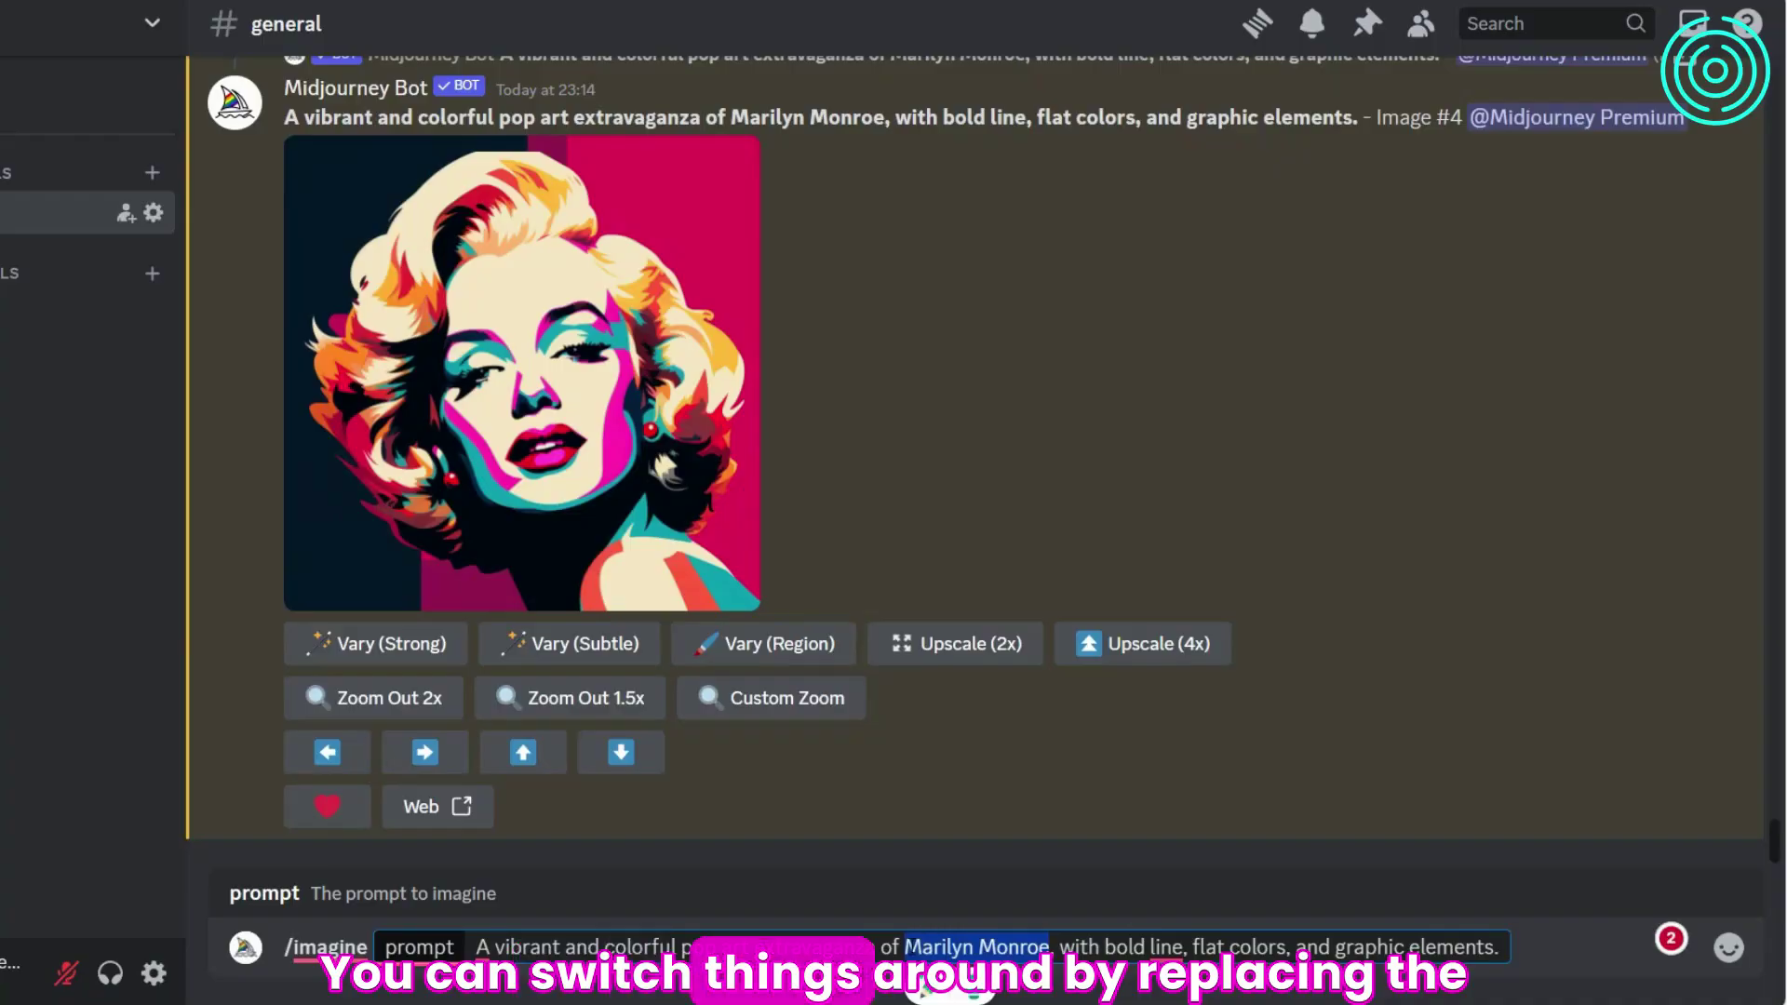
Resend the pop-art prompt with a new subject and enlarge the newest grid
key("Return")
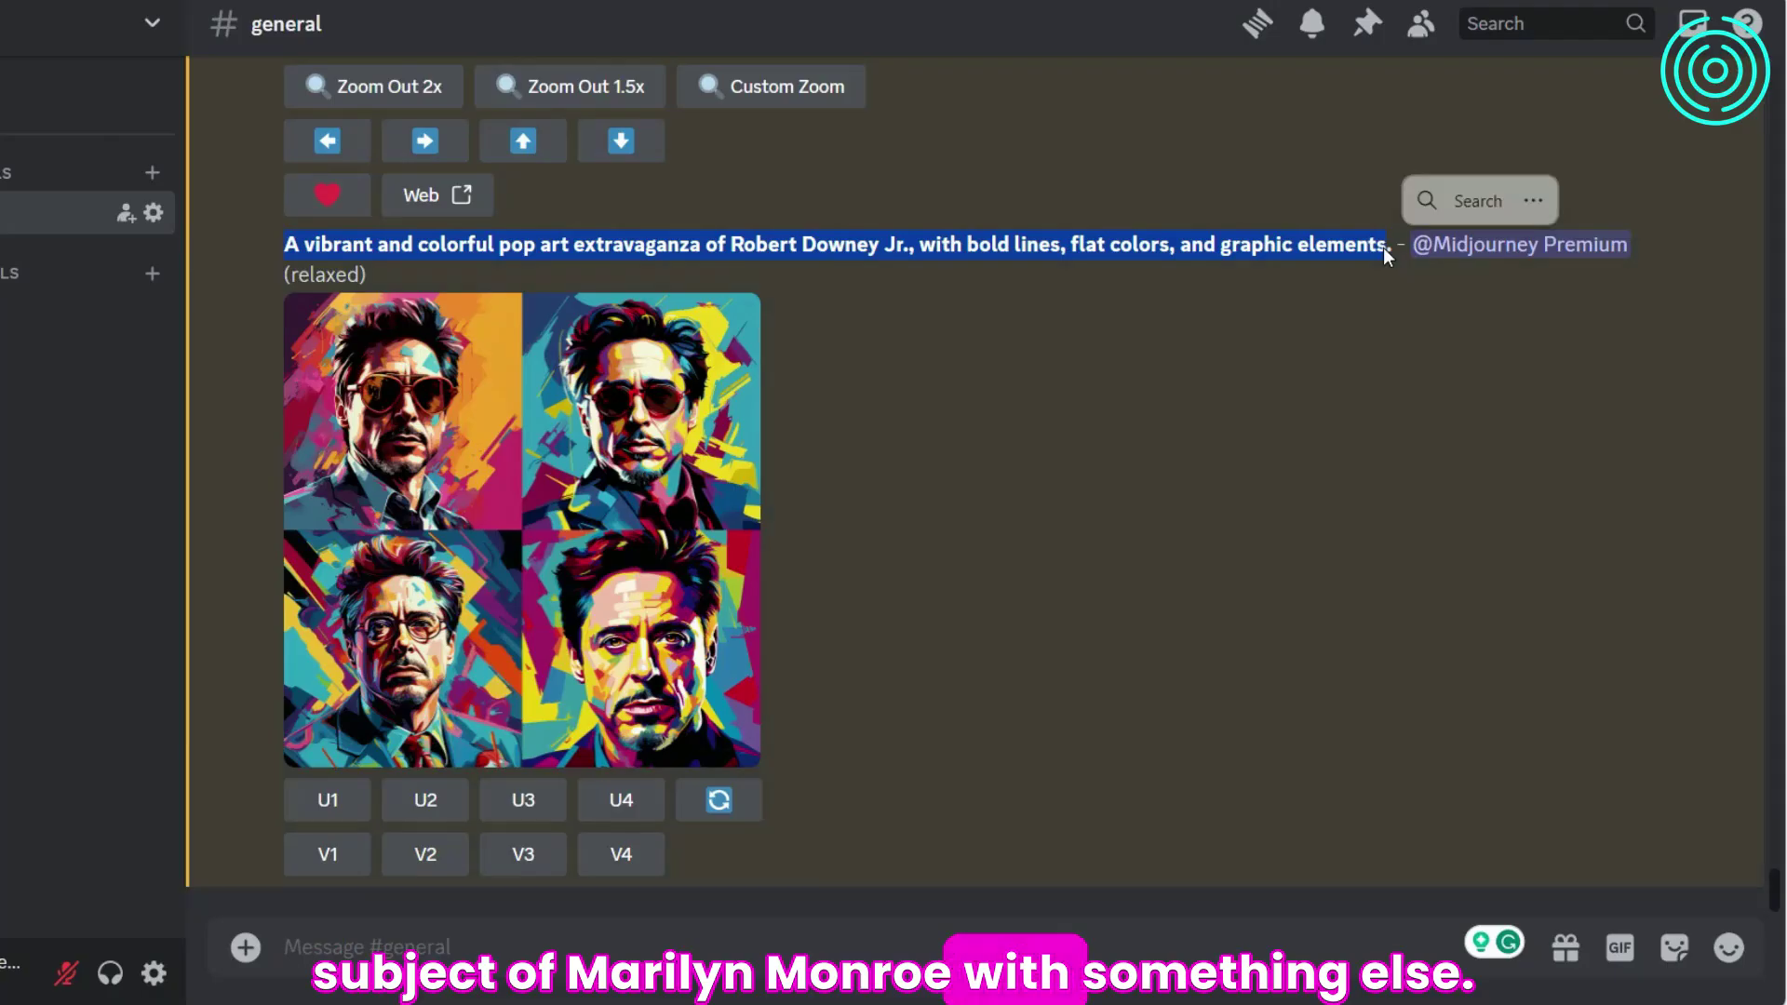
left_click(989, 475)
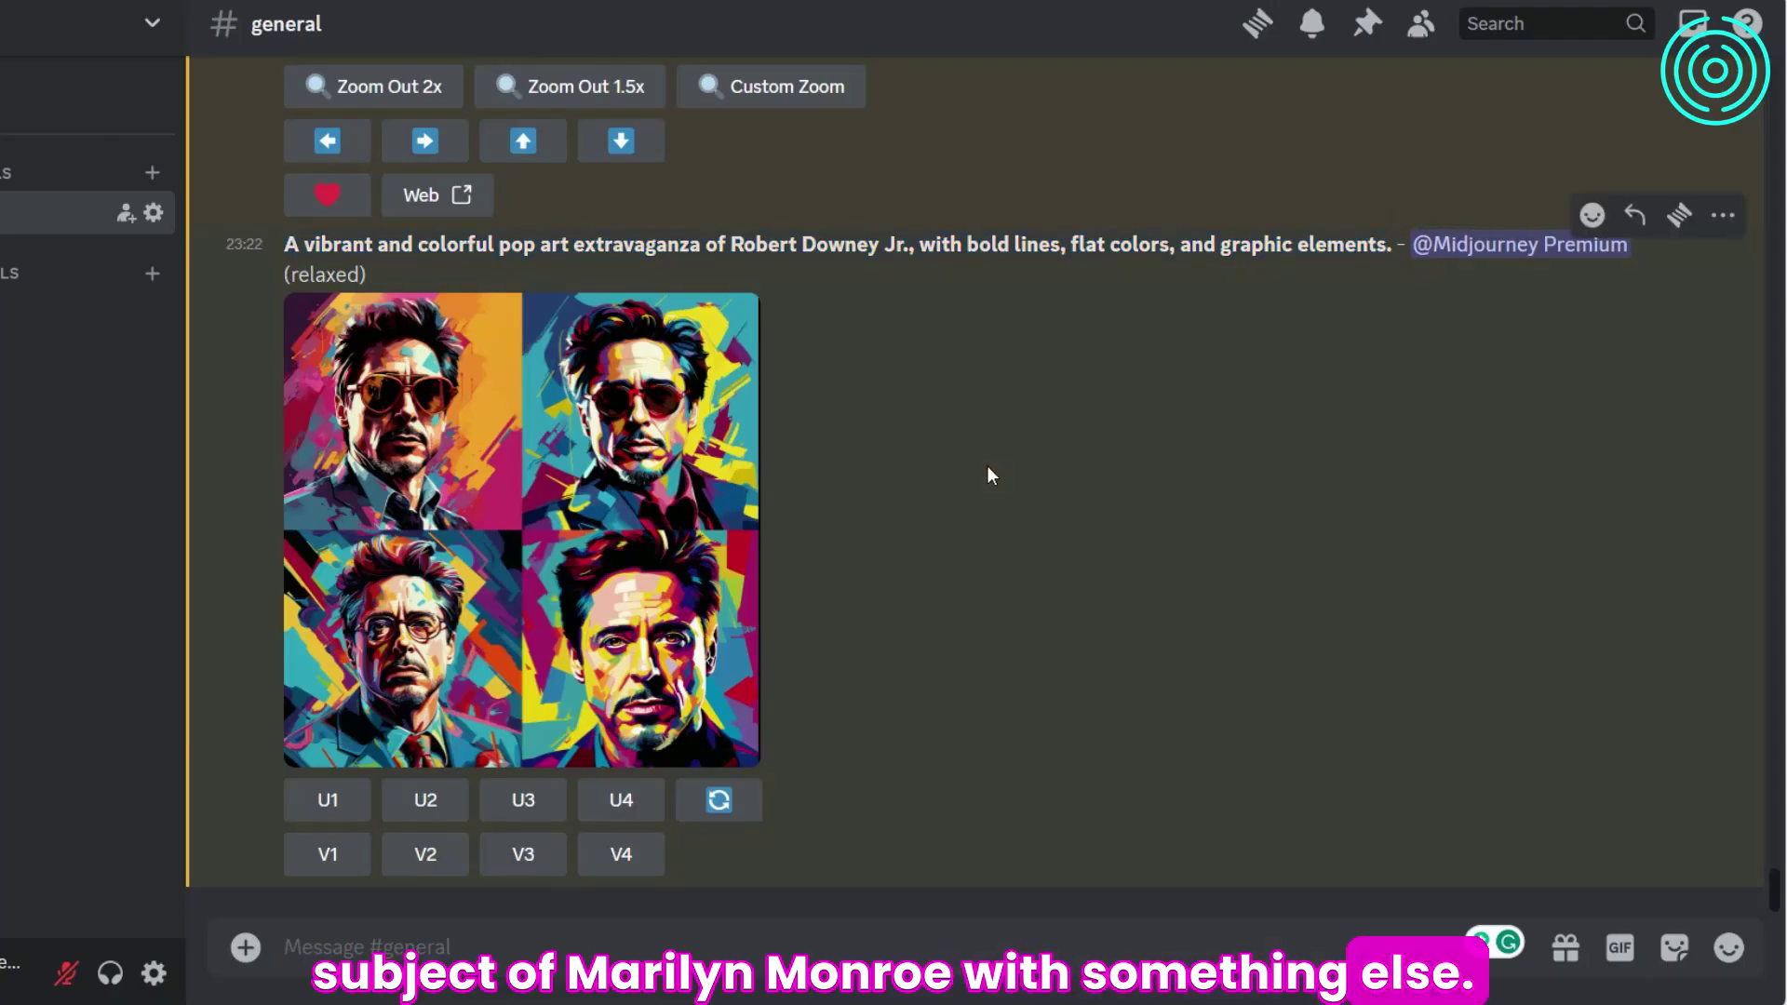
left_click(545, 491)
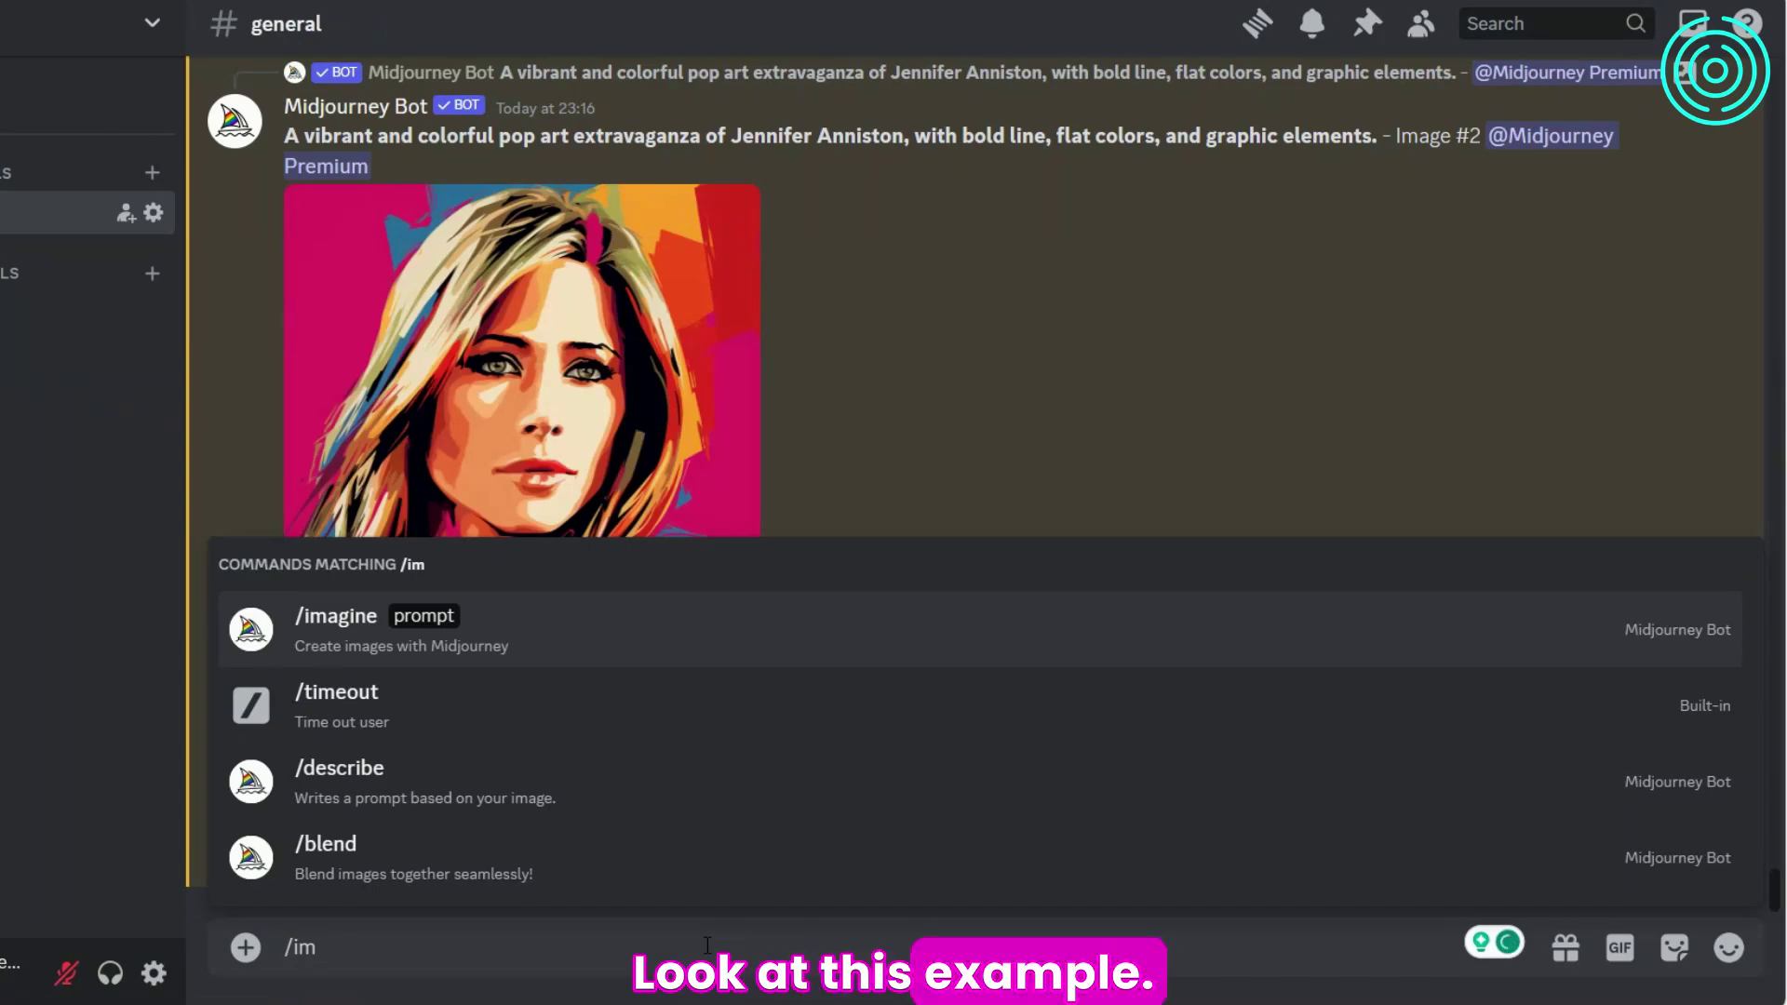
Send the cyberpunk cityscape prompt ending 'in the style of Akira.' to Midjourney
key("Tab")
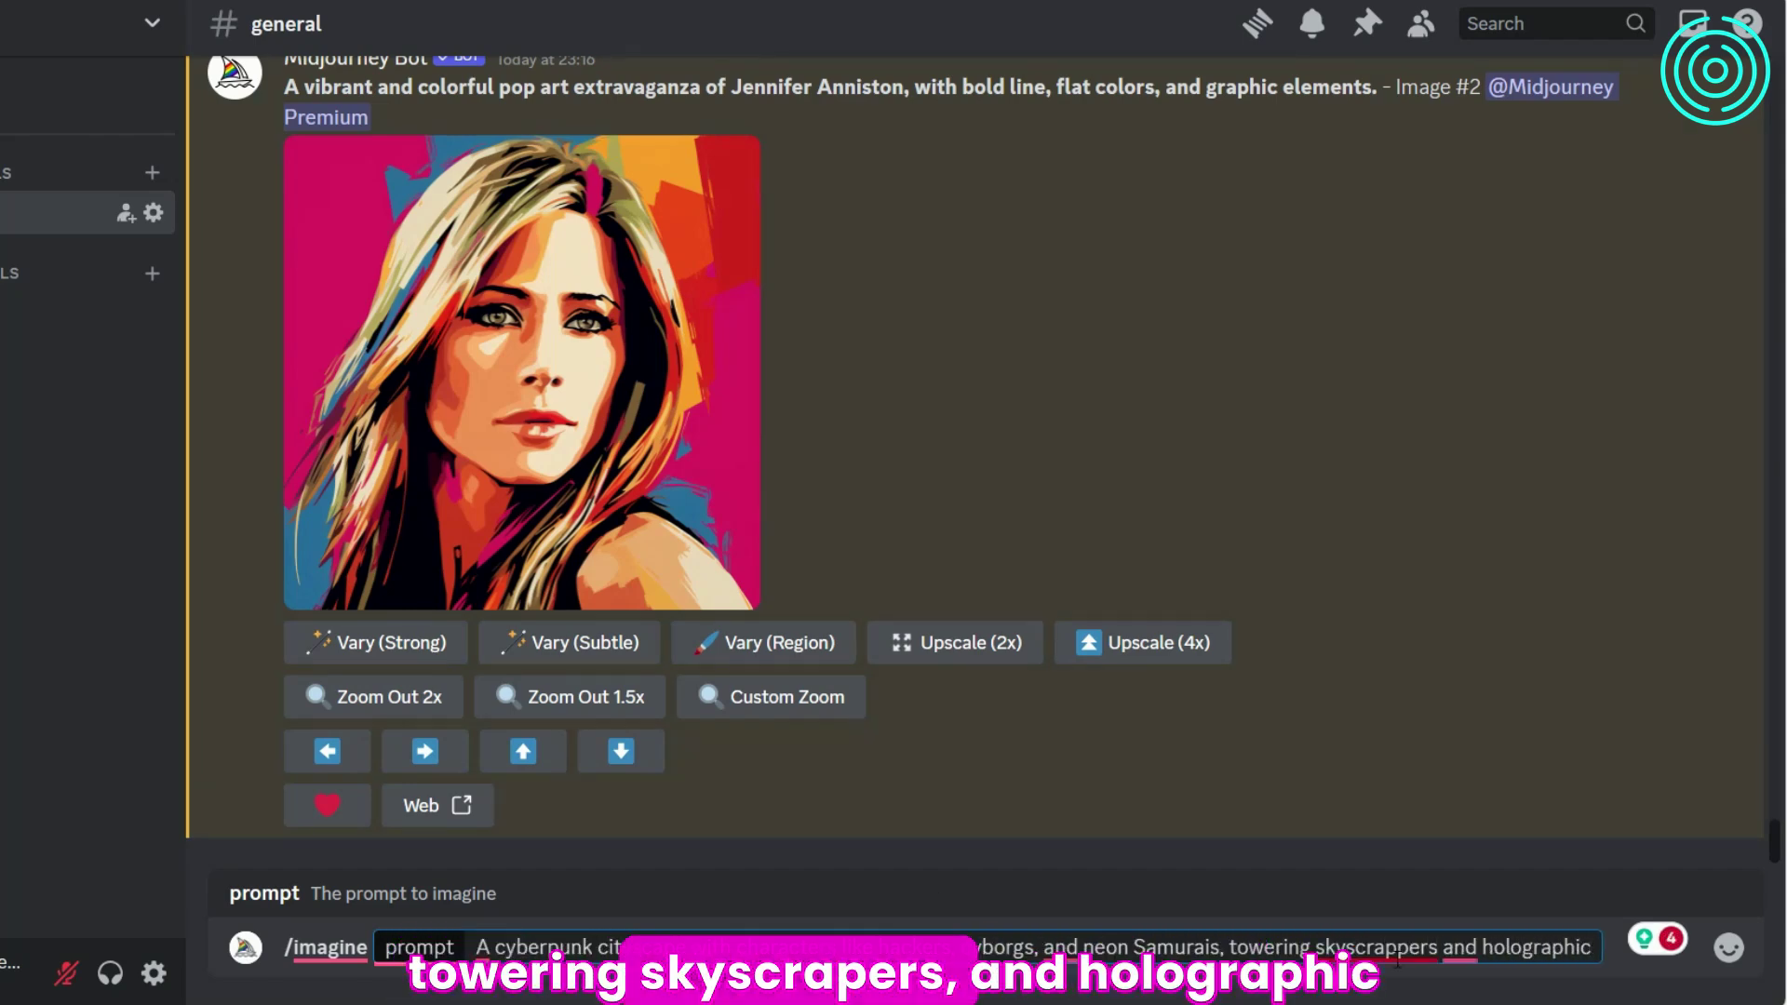
type(", in ")
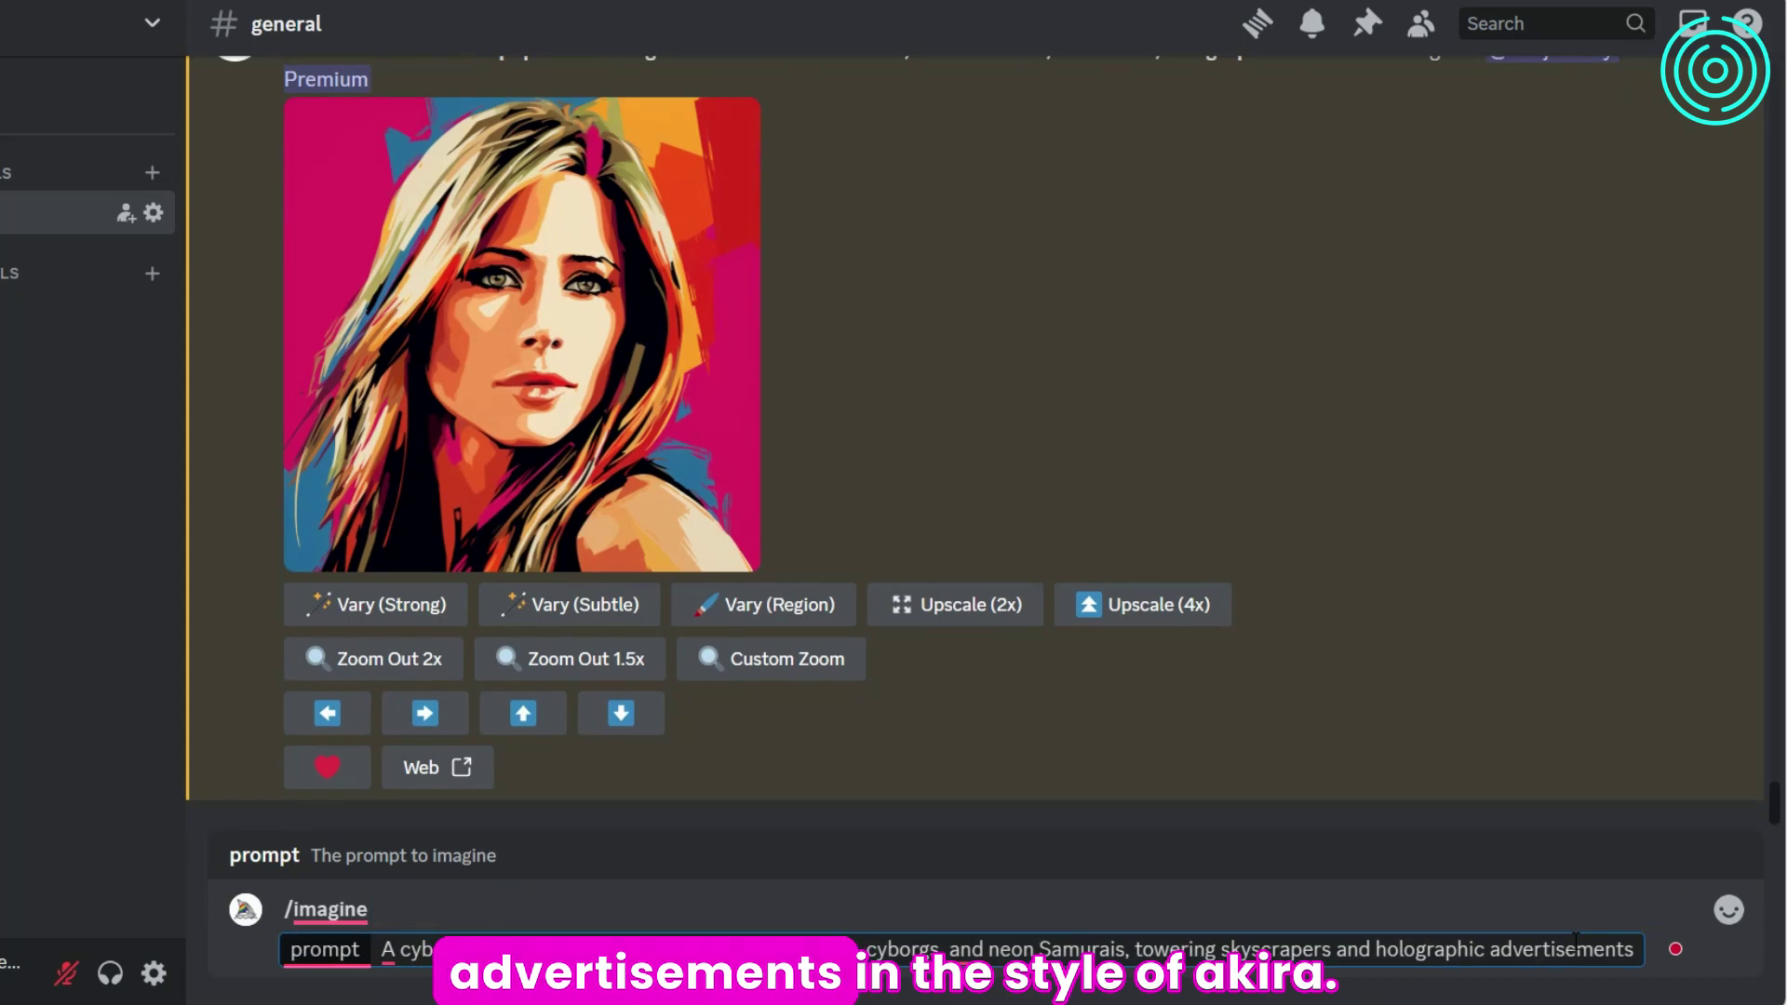
type("the style of Akira.")
key("Return")
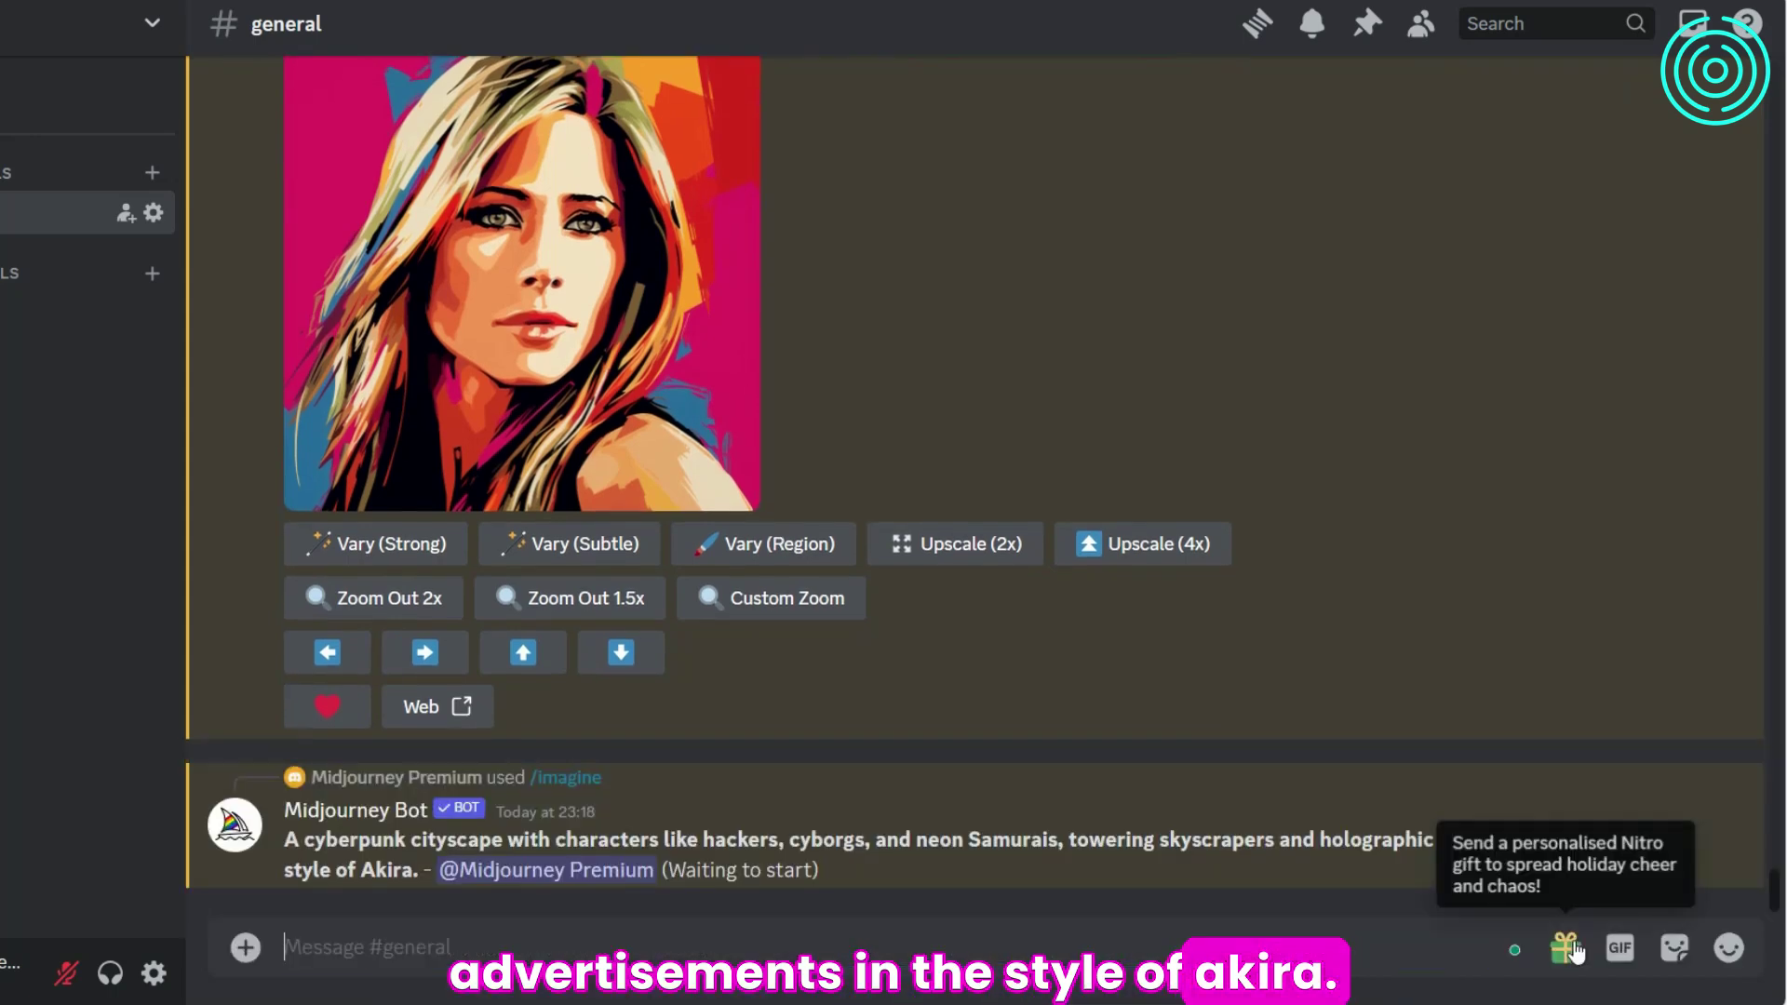
Preview the Akira cityscape grid, upscale image U1, and view the upscale enlarged
left_click(378, 466)
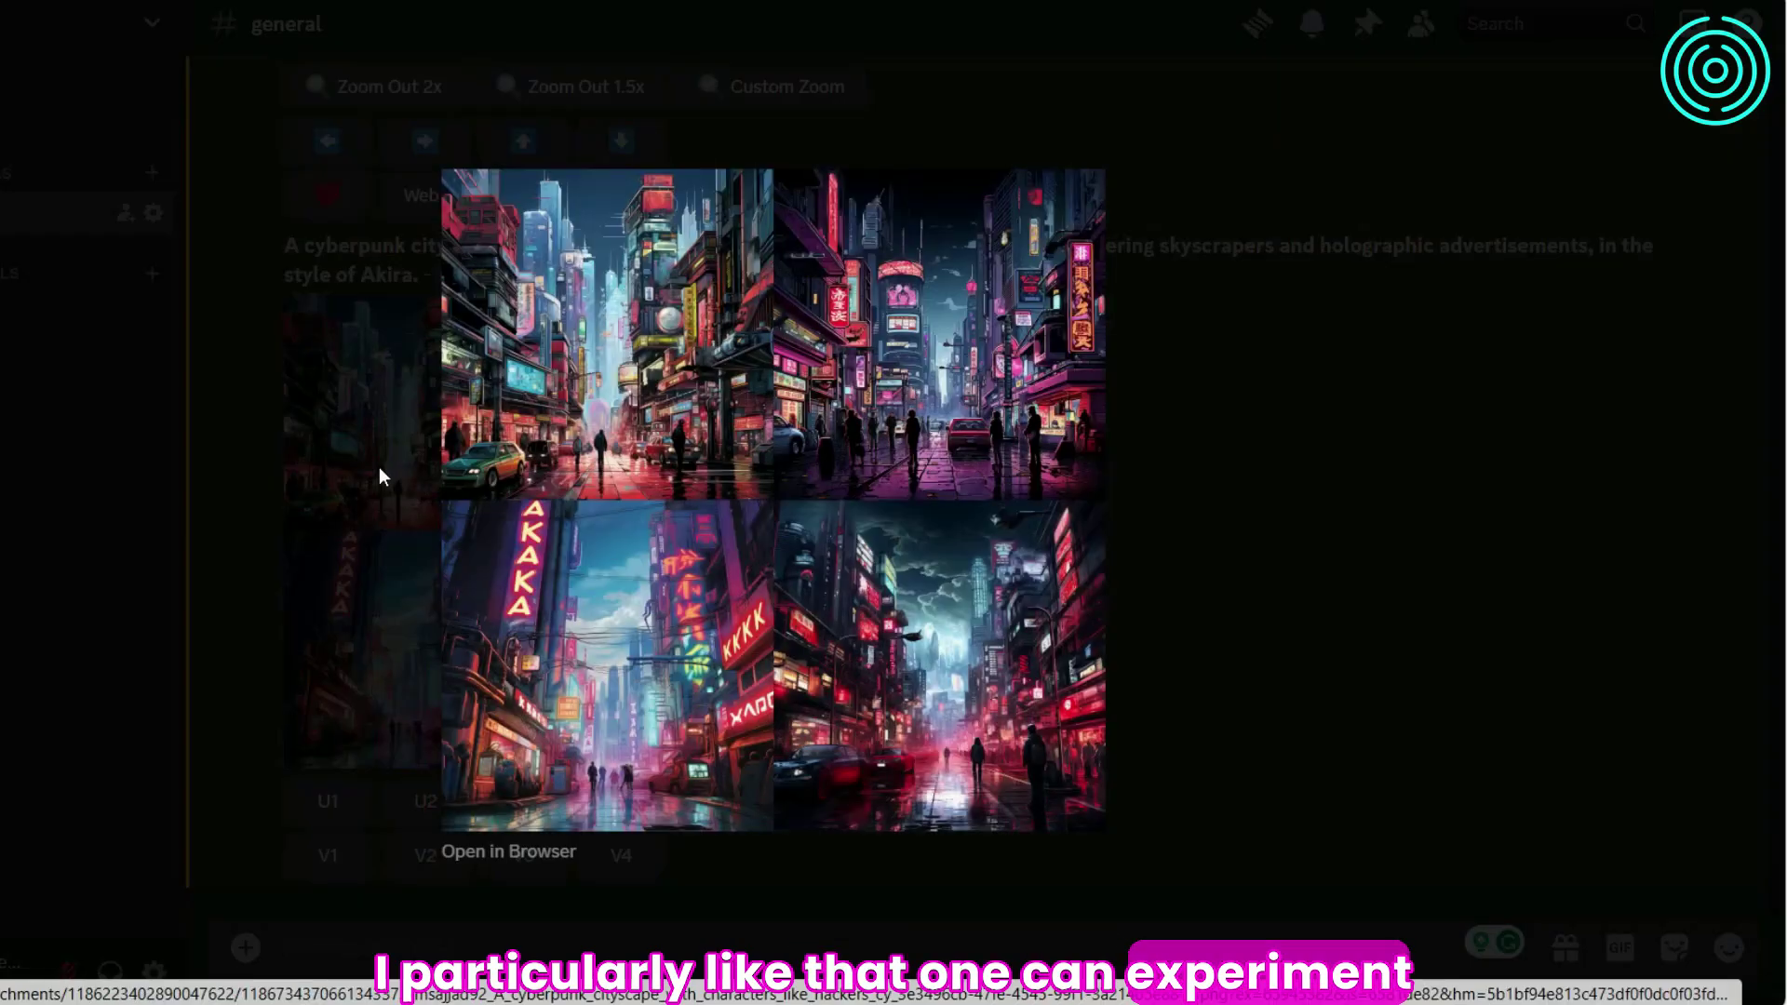
left_click(380, 467)
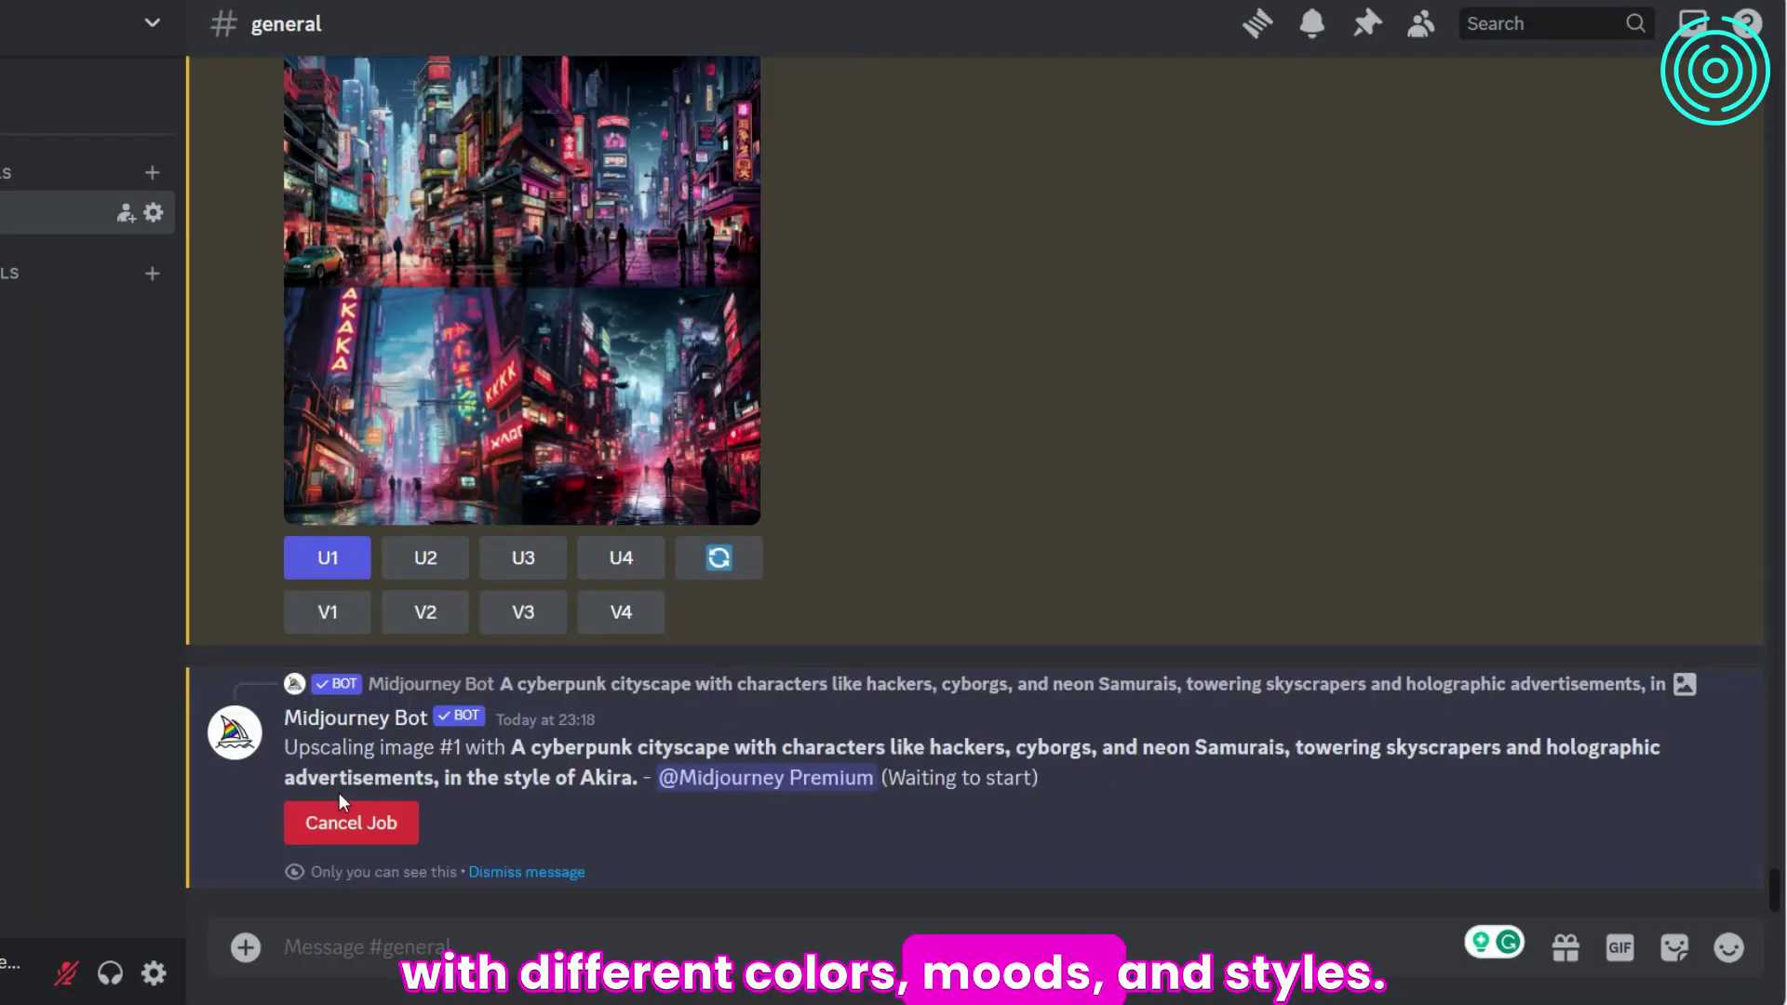
left_click(586, 466)
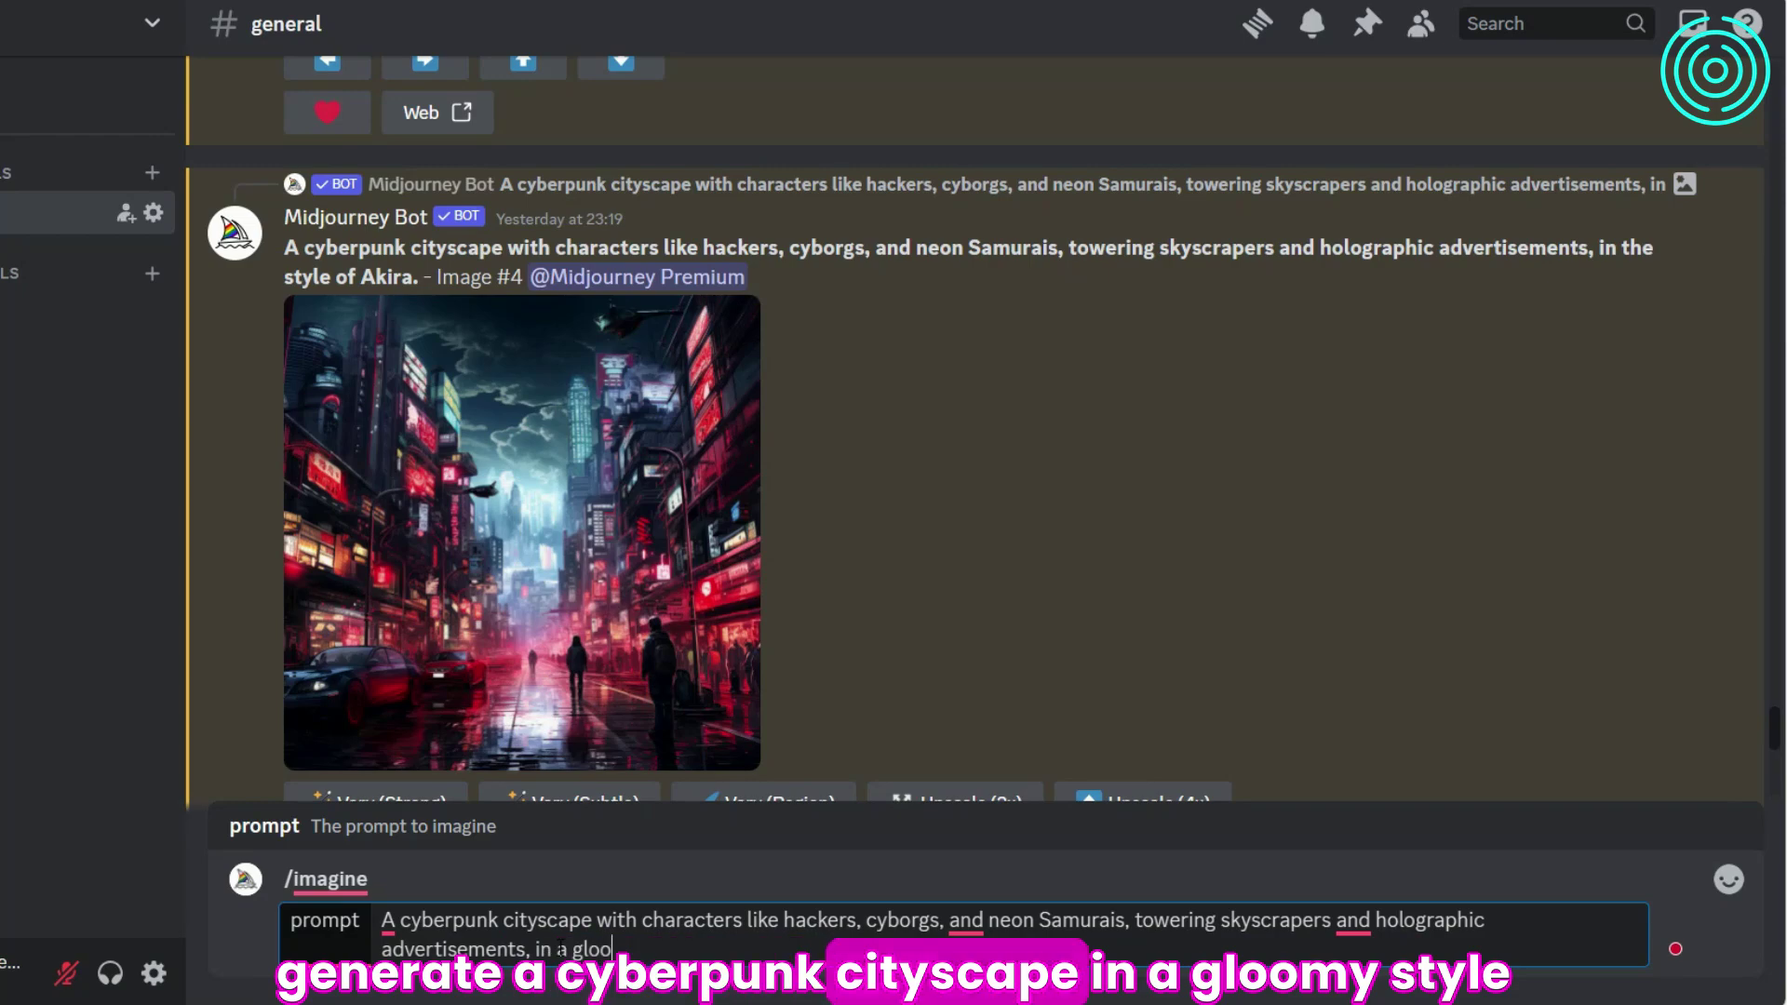
Send the cyberpunk cityscape prompt with 'in a gloomy style' replacing 'in the style of Akira'
key("Return")
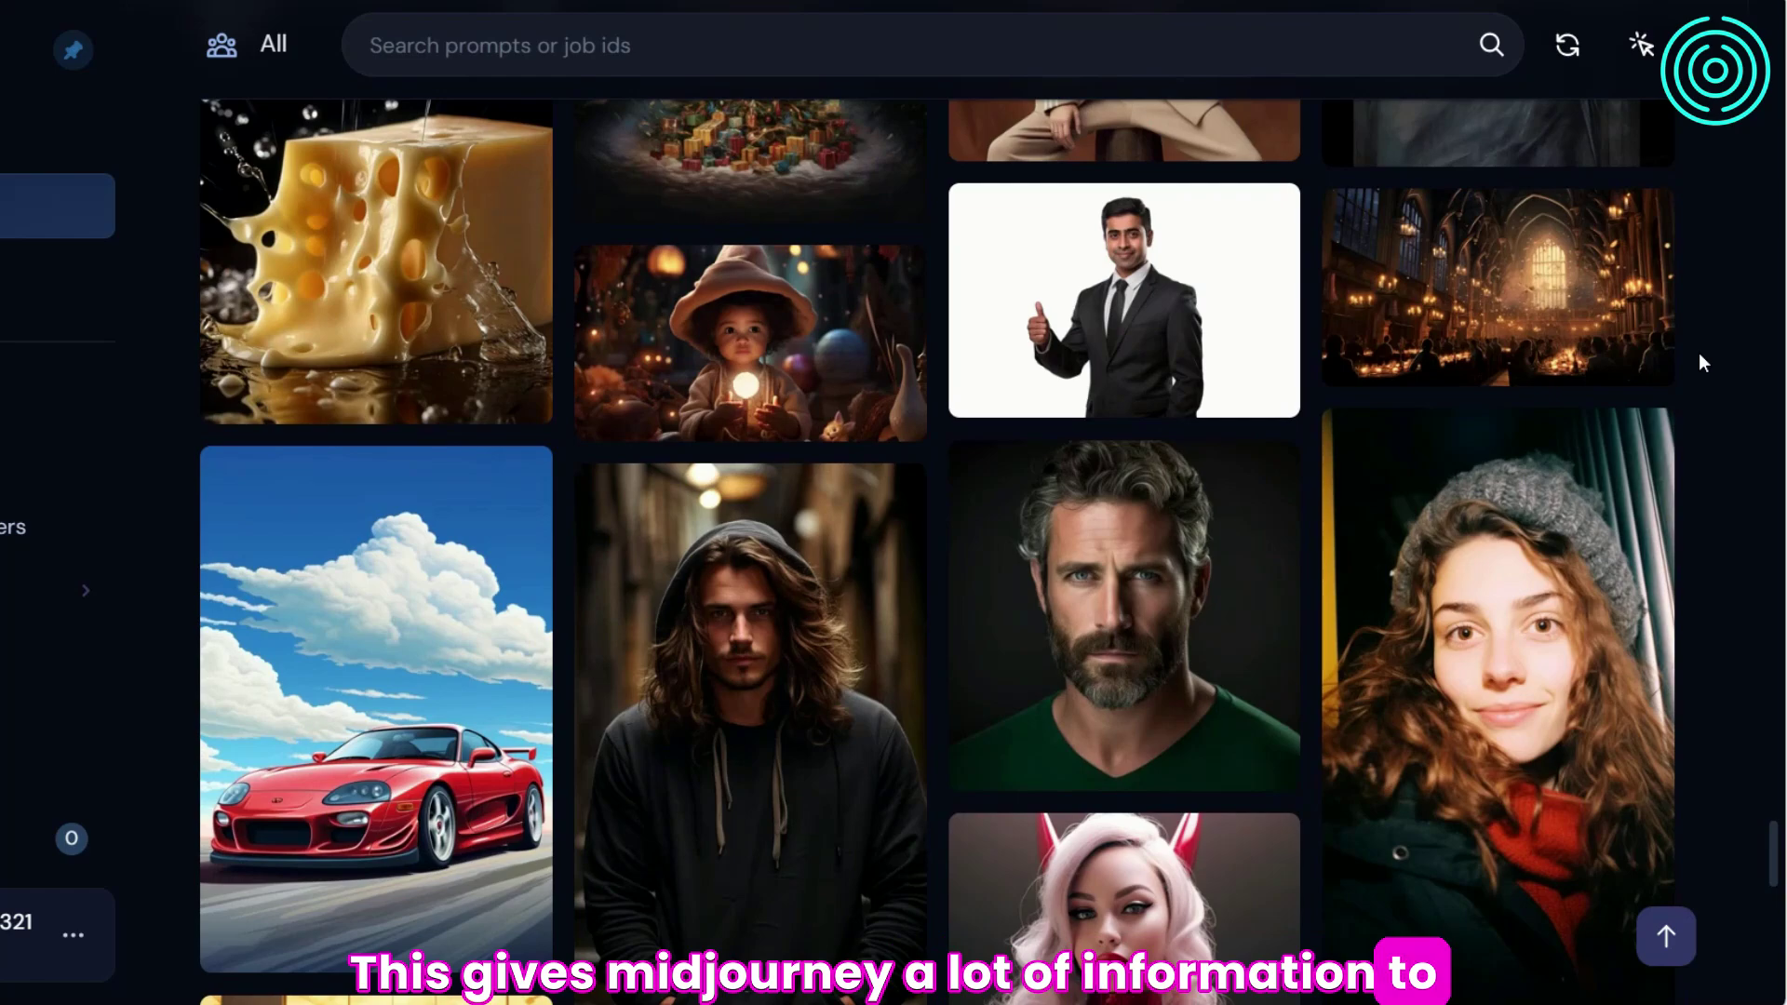
Scroll down the Midjourney Explore gallery past the red sports car and moonlit pagoda images
scroll(1700, 354, "down", 5)
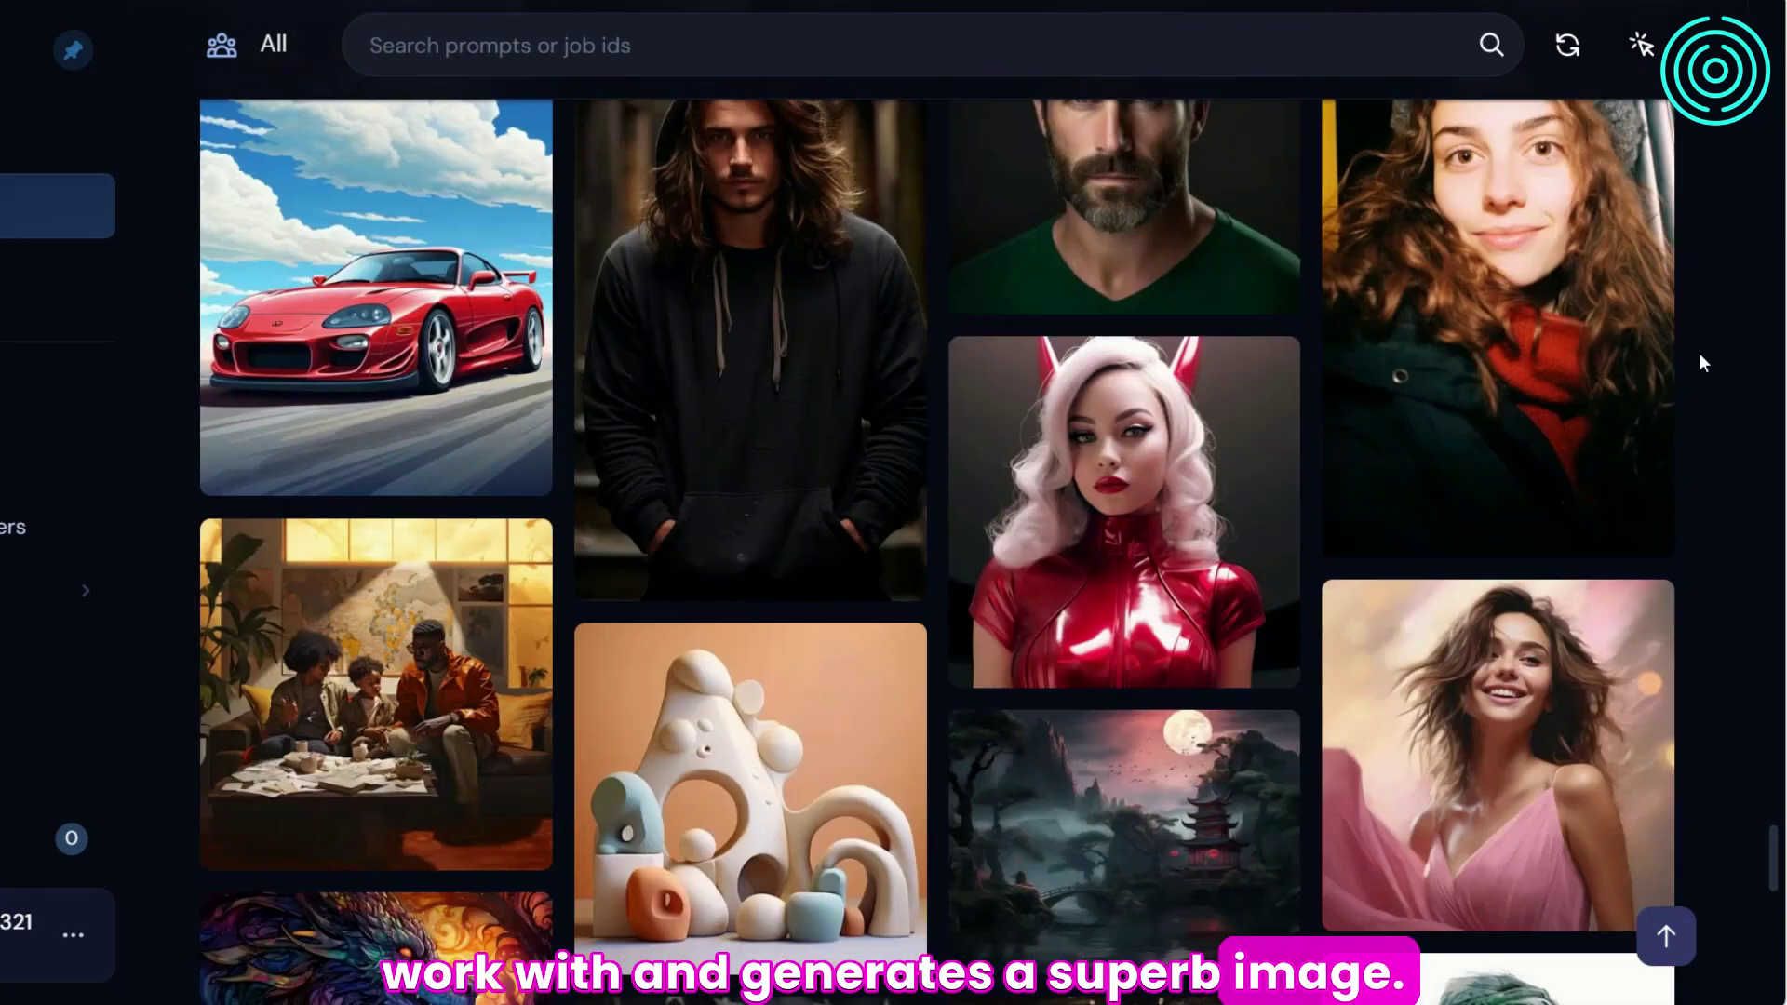